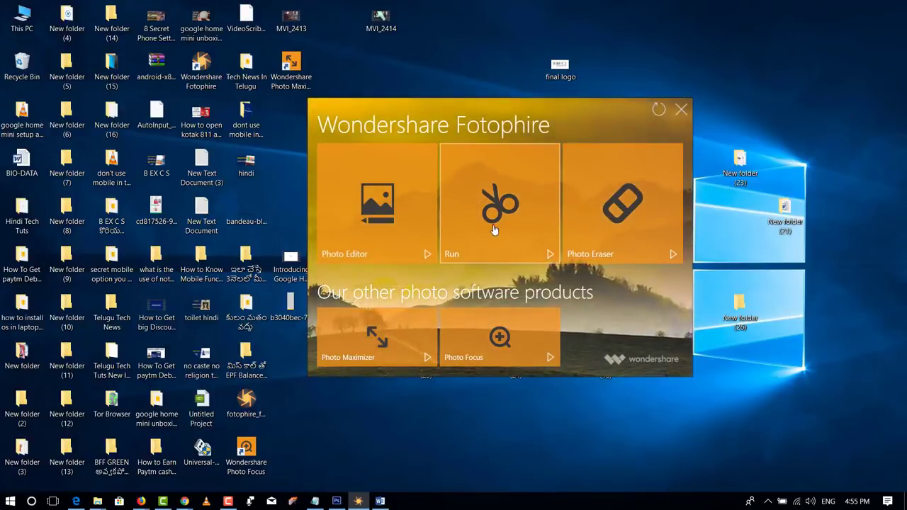
Launch Photo Cutter from the Fotophire launcher and open the tutorial sample Photo_1.jpg
click(490, 223)
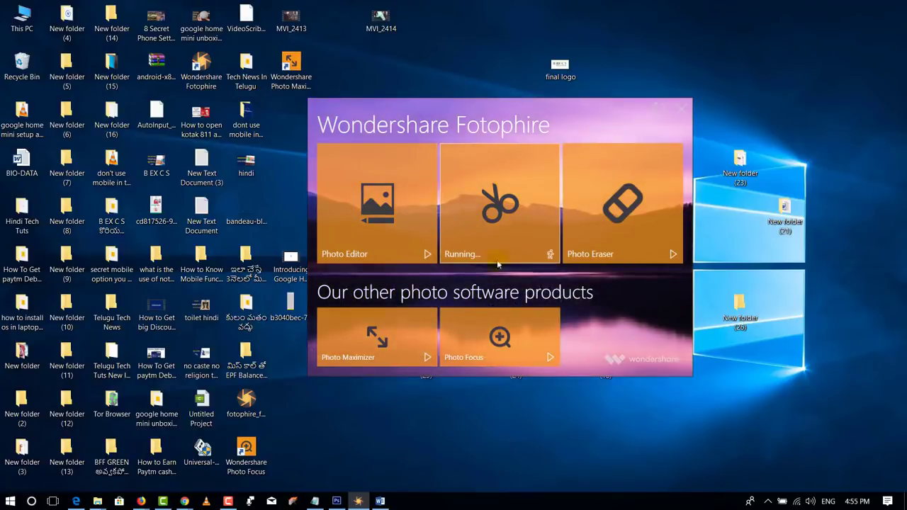
click(483, 188)
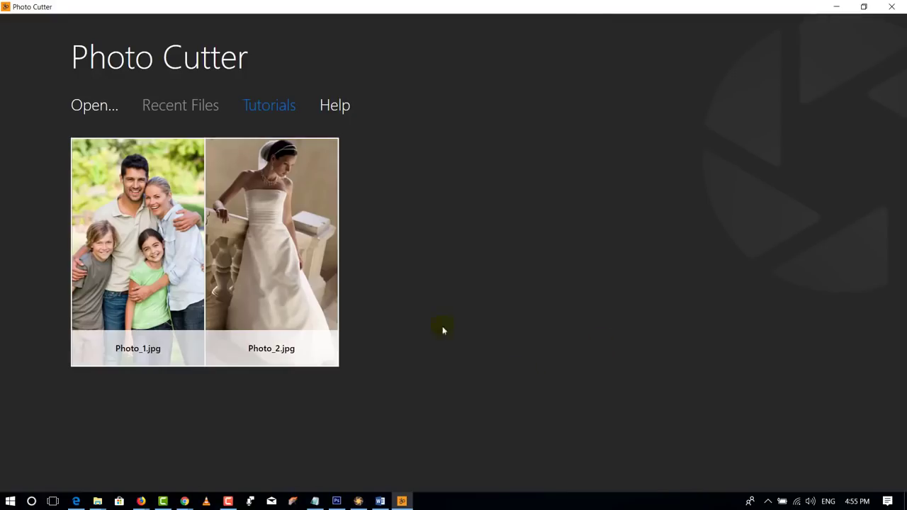
mouse_move(192, 359)
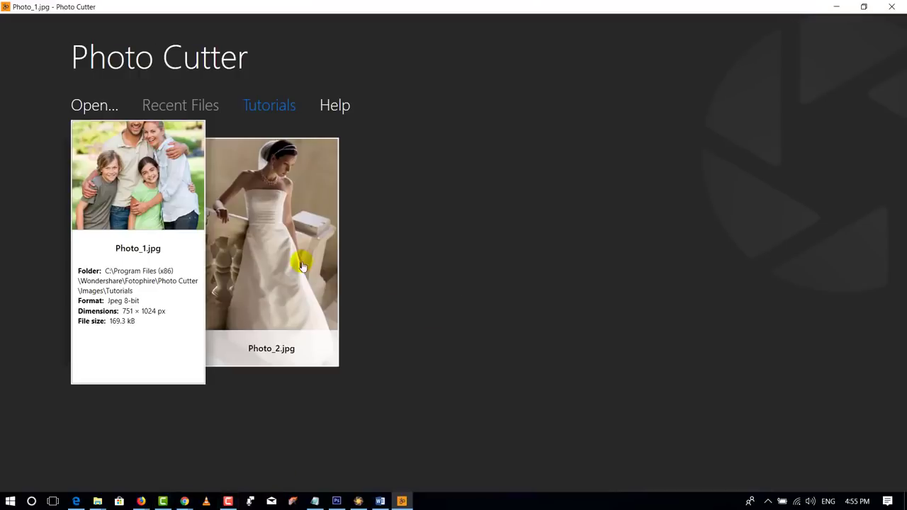
click(118, 209)
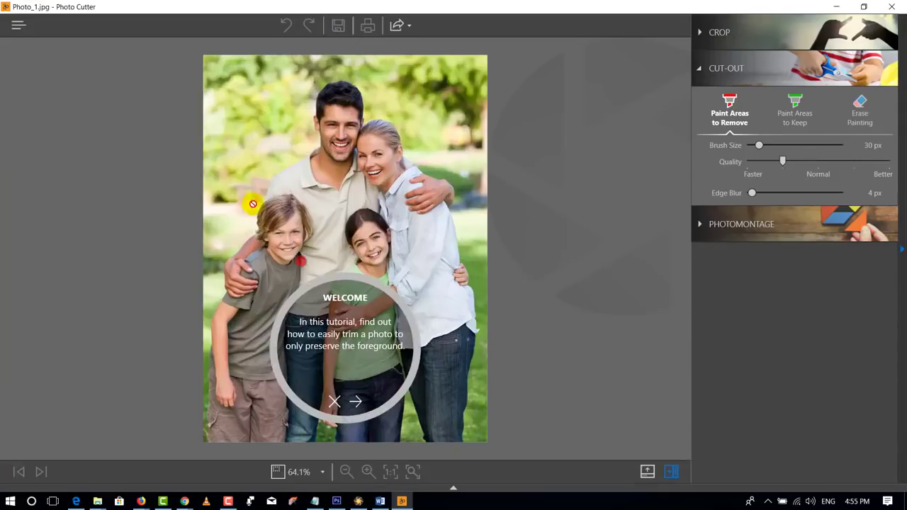
Go through all stages of the guided background-removal tutorial and finish it
click(356, 403)
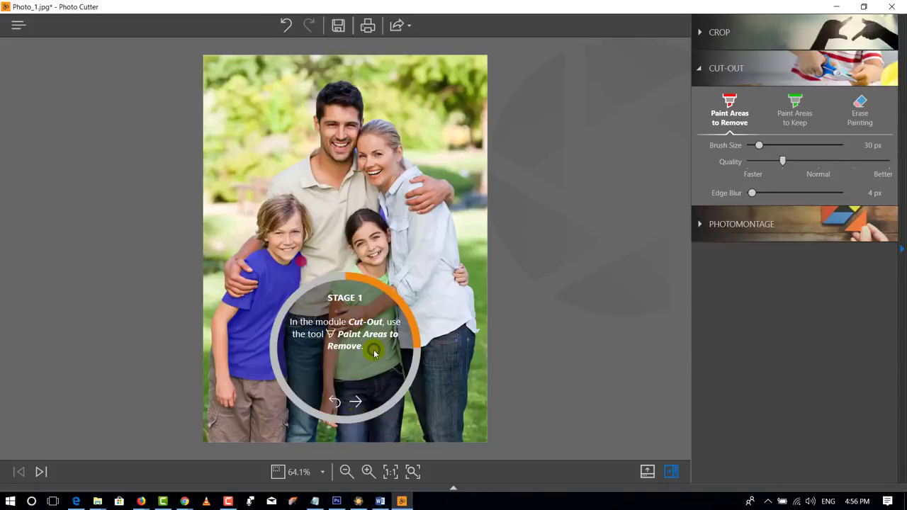
click(357, 402)
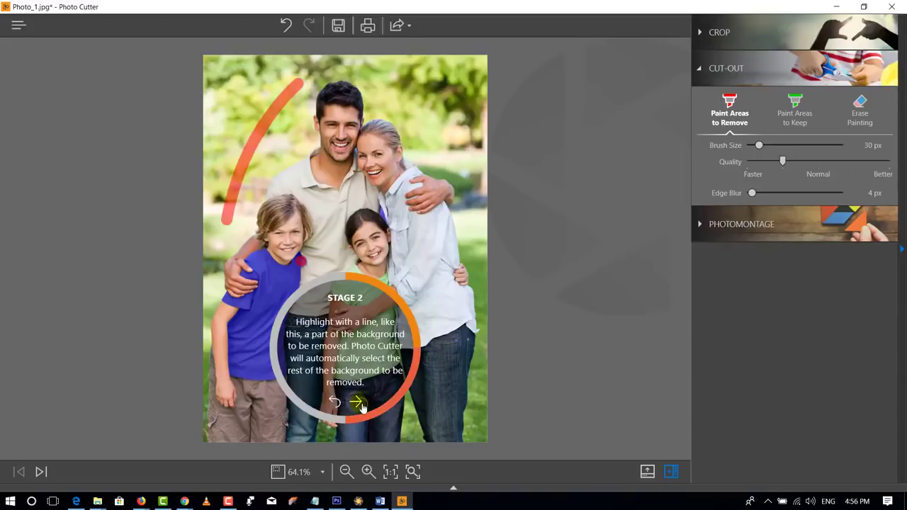
click(356, 402)
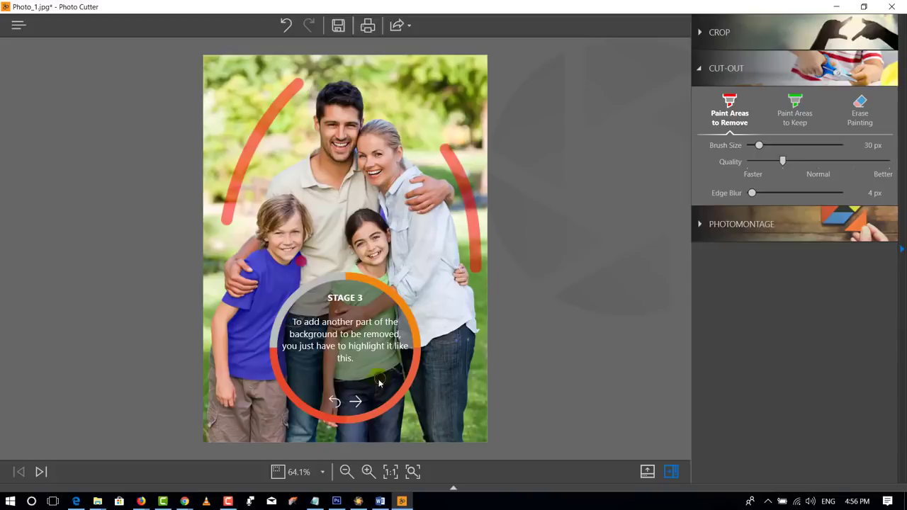
click(356, 402)
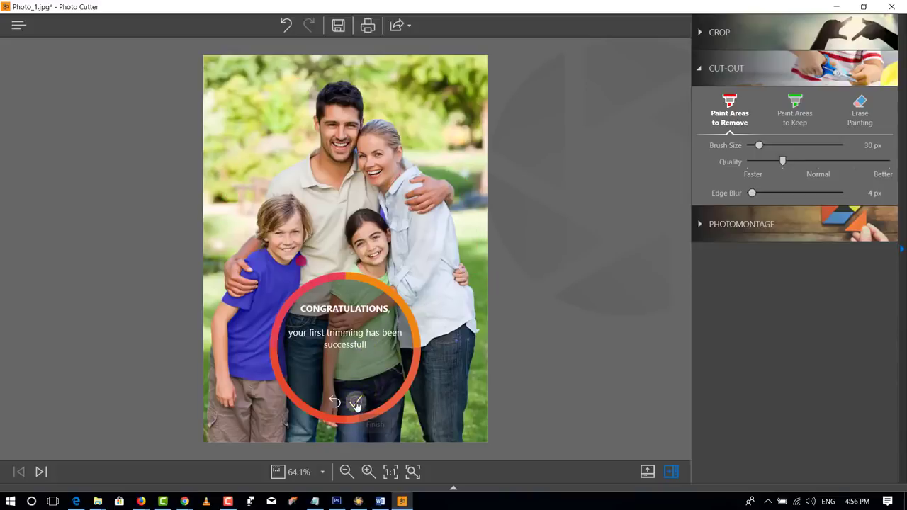
click(356, 402)
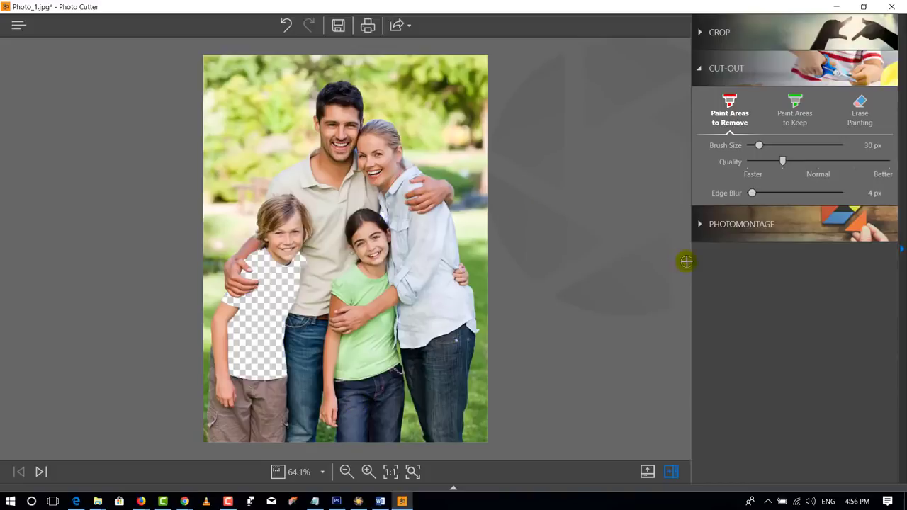
Leave the tutorial photo and open IMG-20170626-WA0034.jpg for cutting out
click(19, 27)
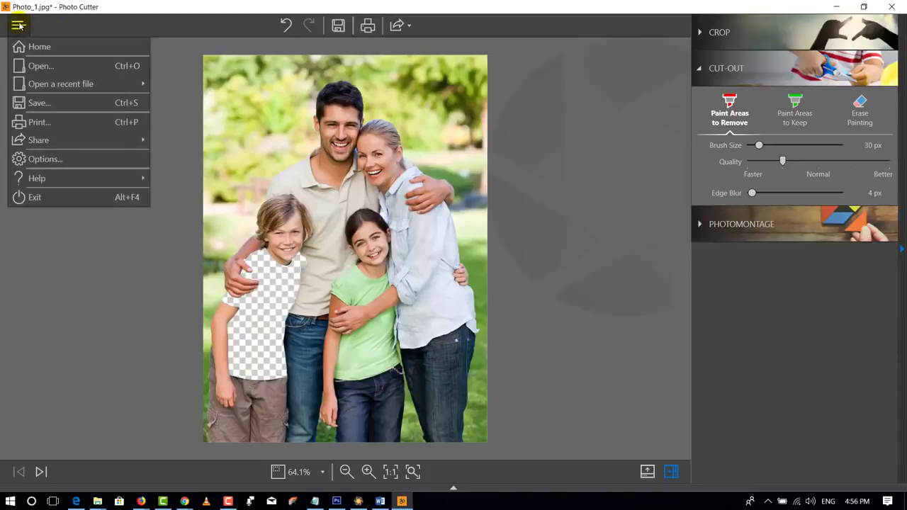
click(35, 67)
click(490, 280)
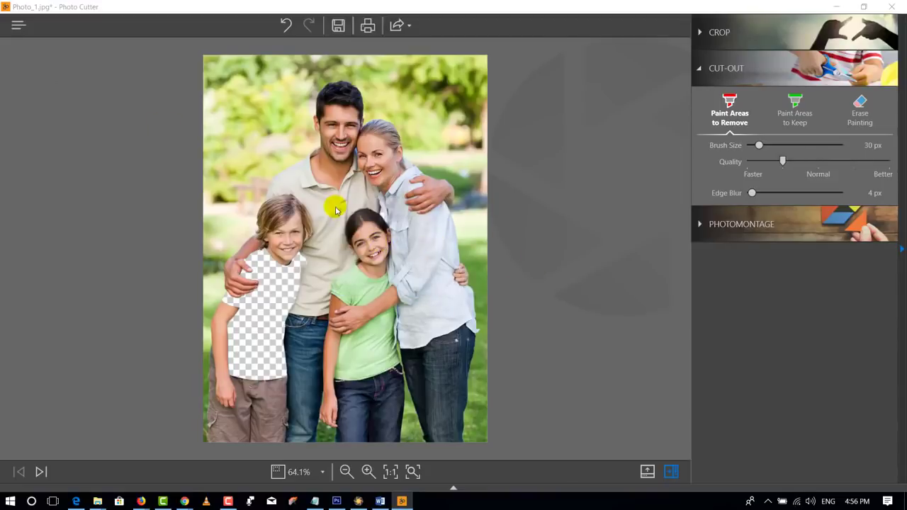
click(19, 28)
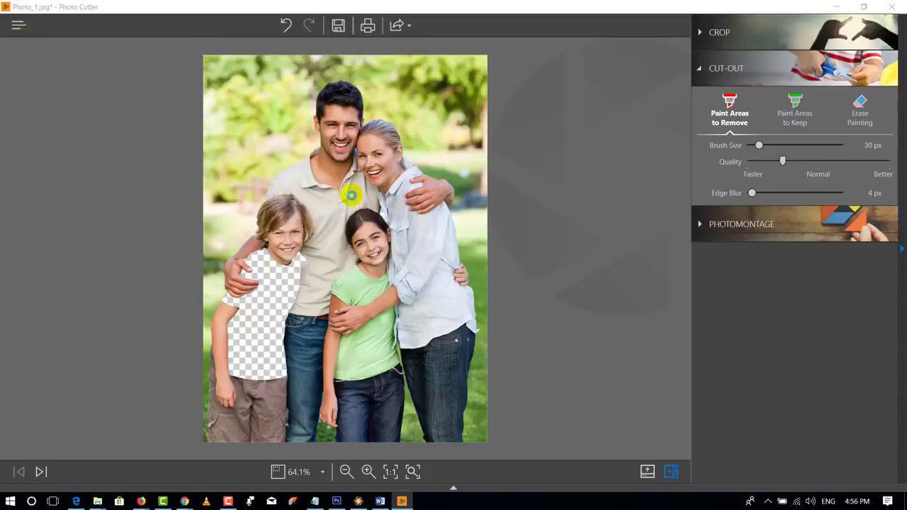
key(ctrl+o)
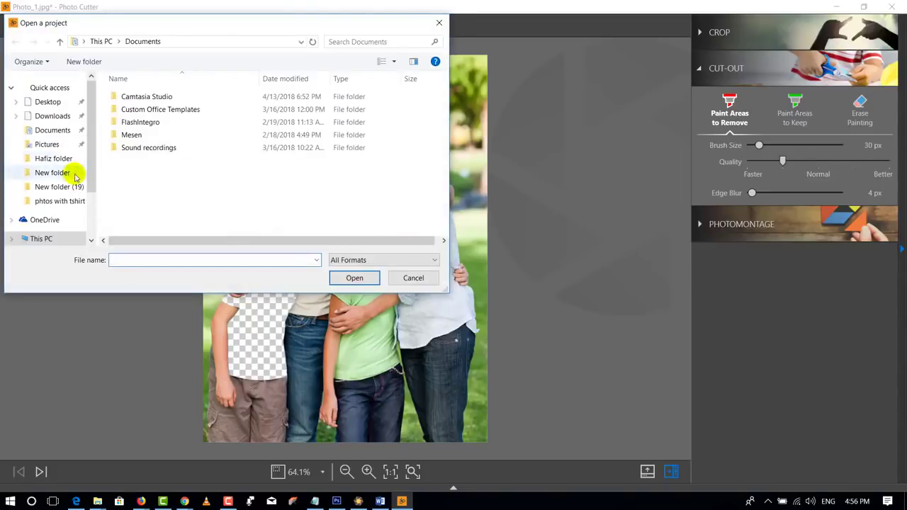
scroll(71, 174, down, 4)
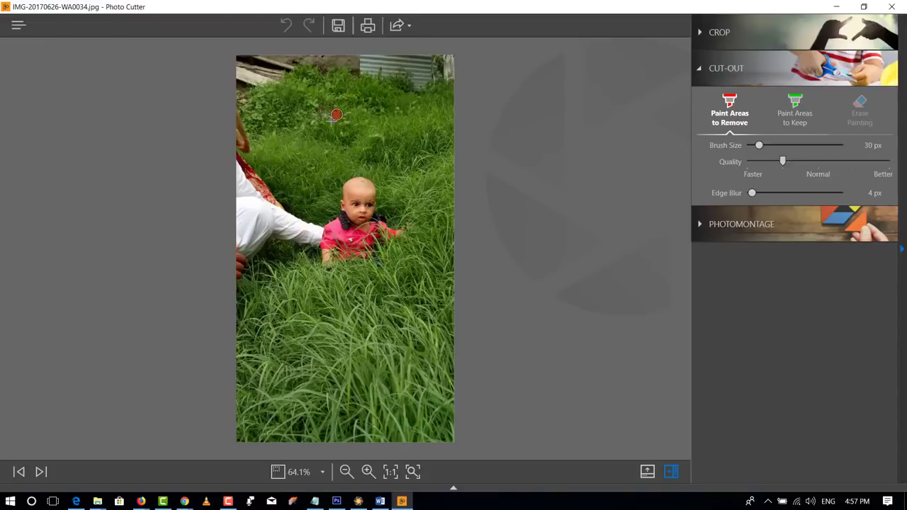
Paint removal strokes over the grass around the baby, the adult beside him and the background objects to cut them away
mouse_move(337, 115)
mouse_down()
mouse_move(283, 208)
mouse_move(276, 337)
mouse_up()
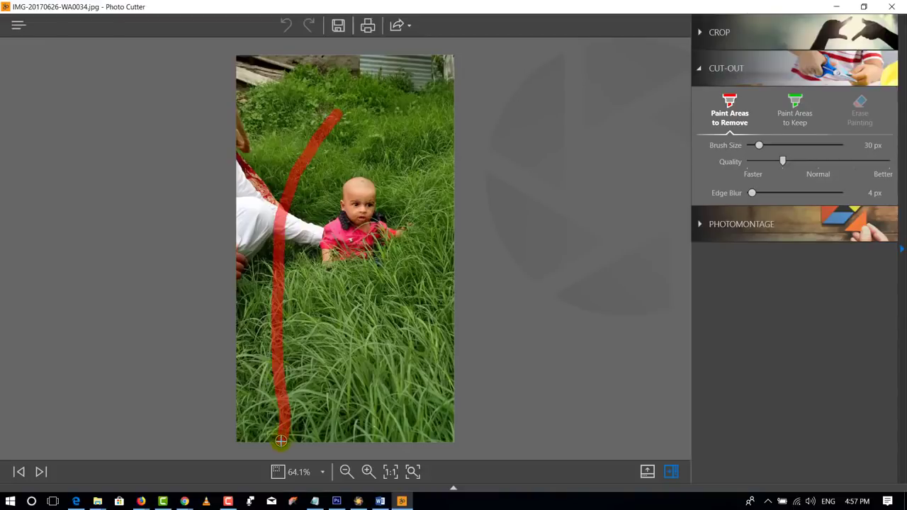
drag(280, 441, 280, 441)
mouse_move(367, 128)
mouse_down()
mouse_move(420, 184)
mouse_move(418, 400)
mouse_up()
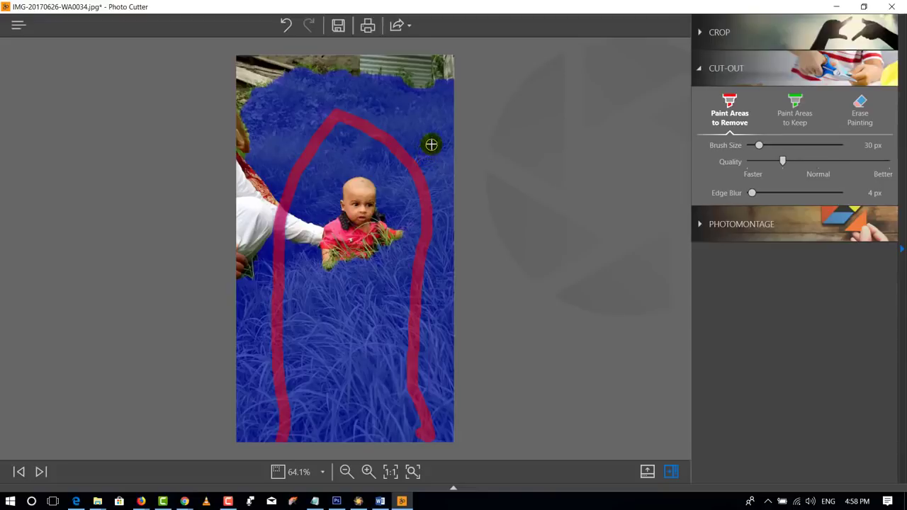
drag(295, 136, 230, 135)
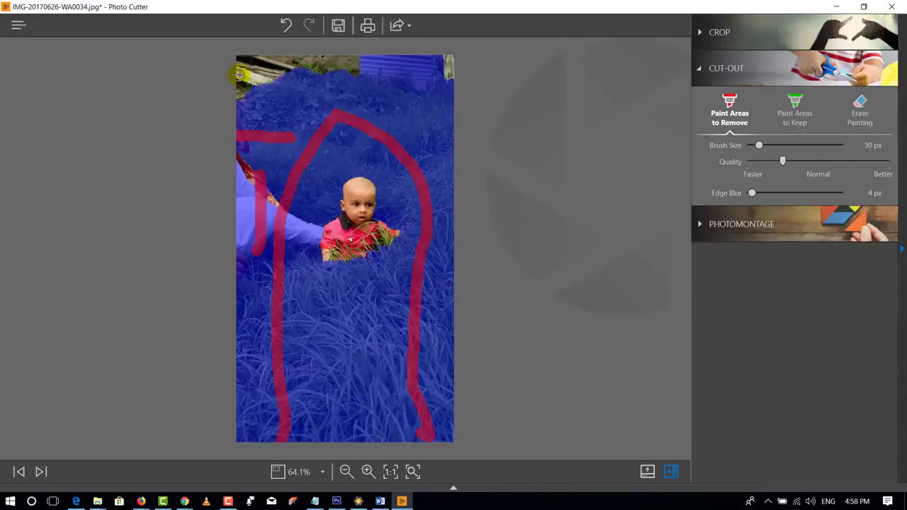
drag(223, 68, 242, 74)
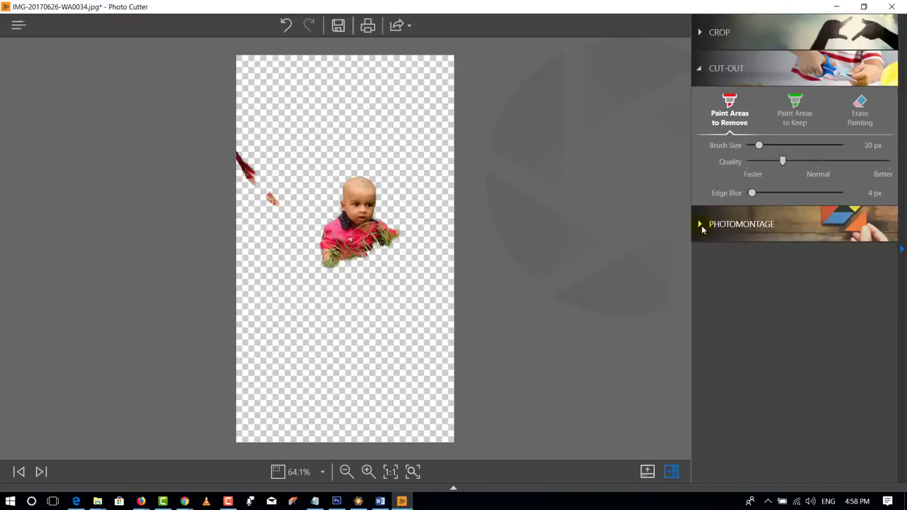
Preview the cut-out baby on several photomontage backgrounds, including gold bokeh and snowy forest, ending with the yellow one-eyed monster
click(706, 232)
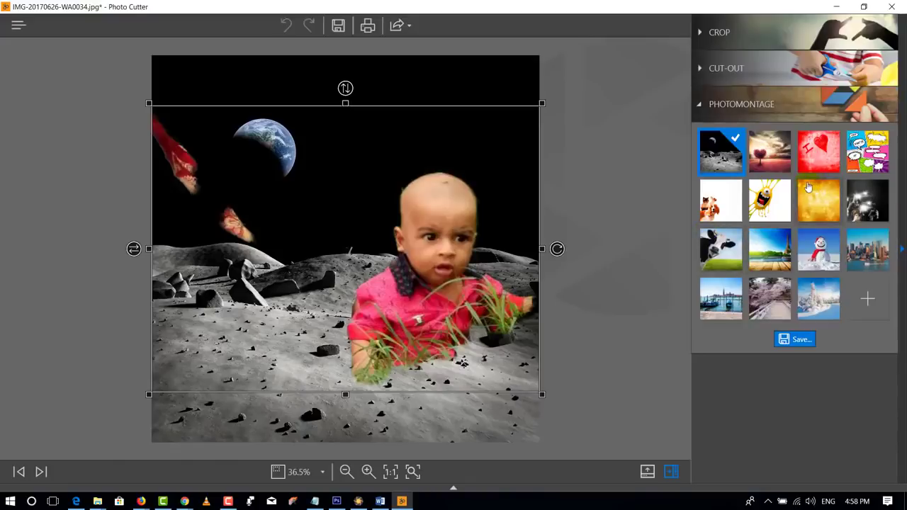
click(761, 207)
click(805, 207)
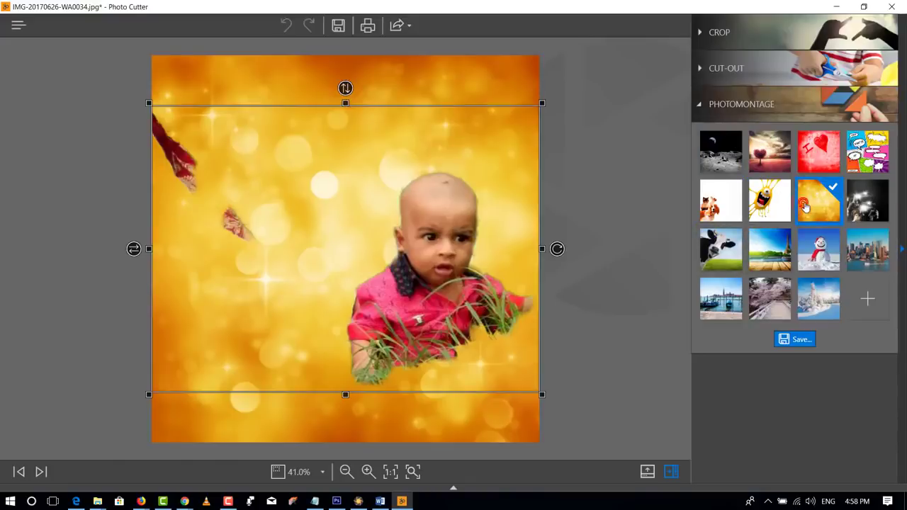
click(825, 163)
click(820, 262)
click(819, 301)
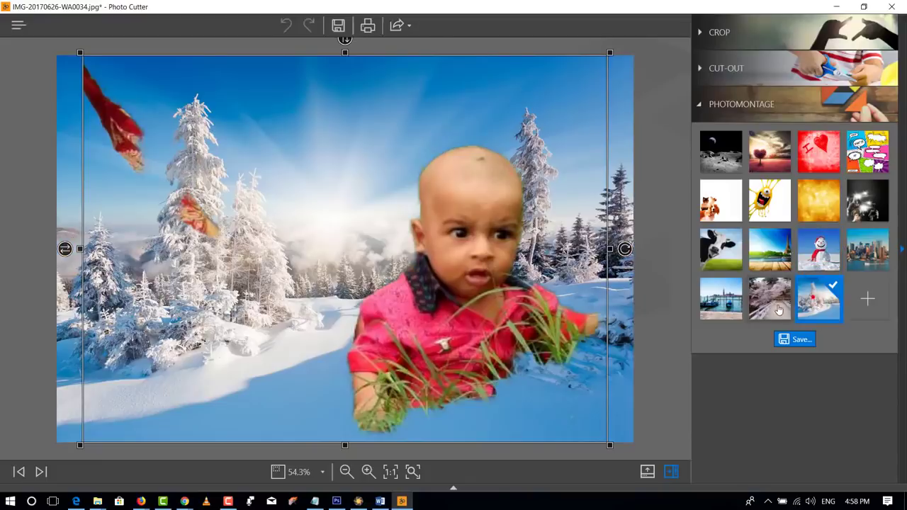
click(758, 309)
click(760, 207)
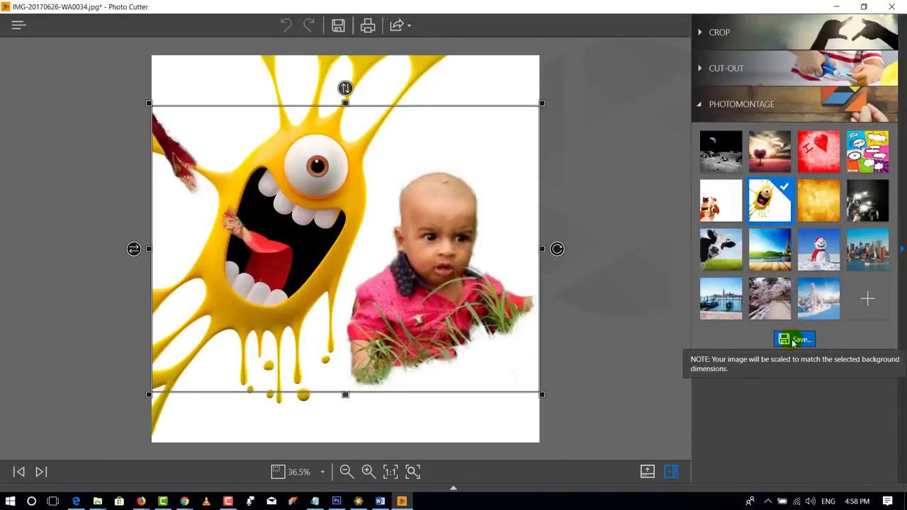
Try framing the baby with a 4/5 crop area of about 388 × 485 px
click(730, 35)
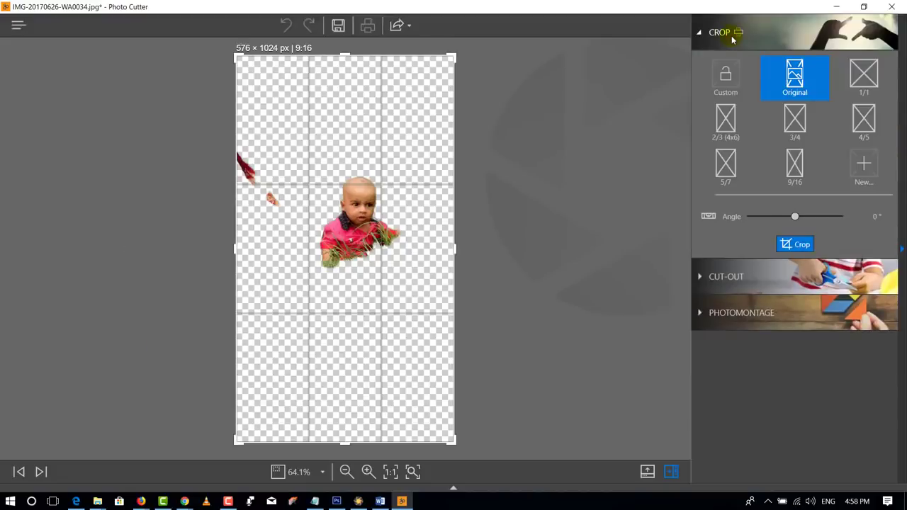
drag(450, 57, 375, 207)
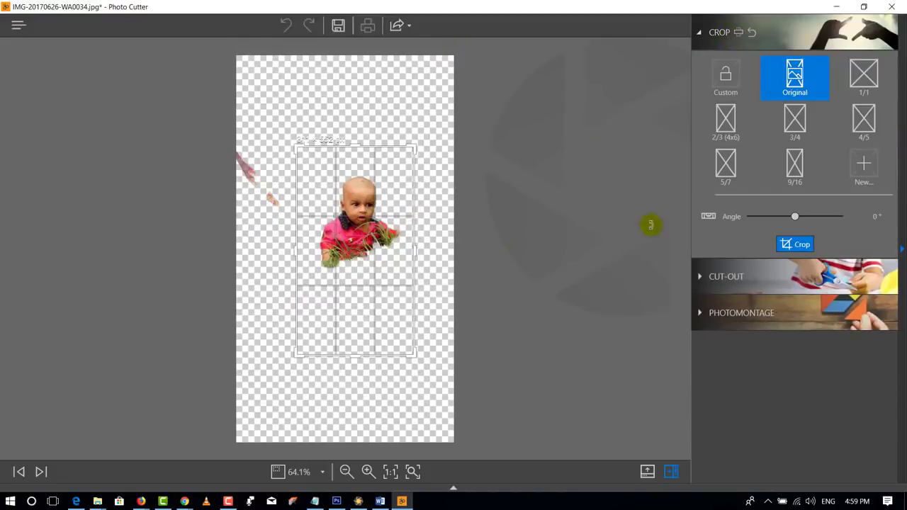
click(795, 166)
click(796, 120)
click(854, 117)
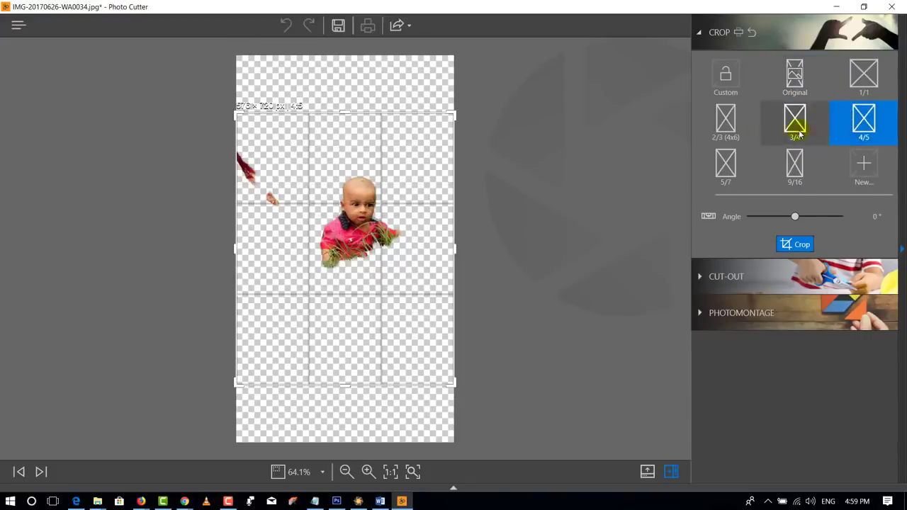
drag(451, 115, 417, 143)
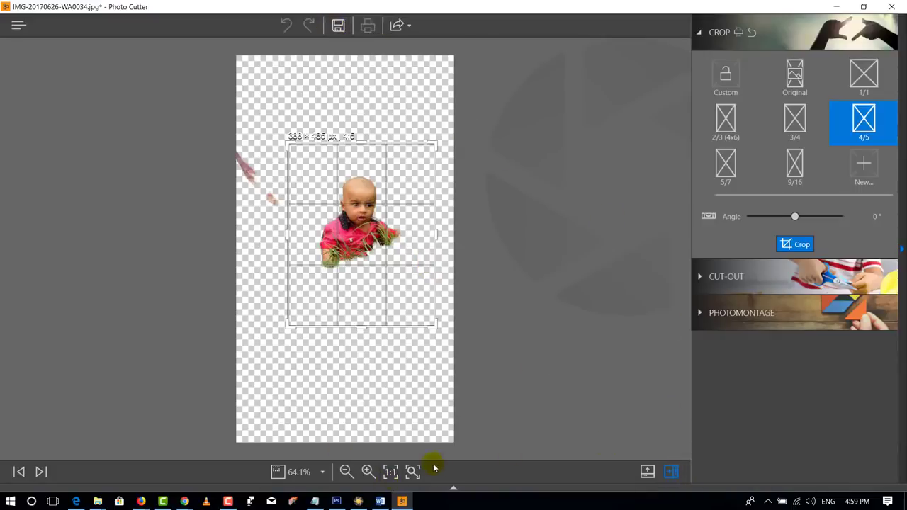
Return to the cut-out tools and adjust the removal brush's size and the quality setting
click(751, 284)
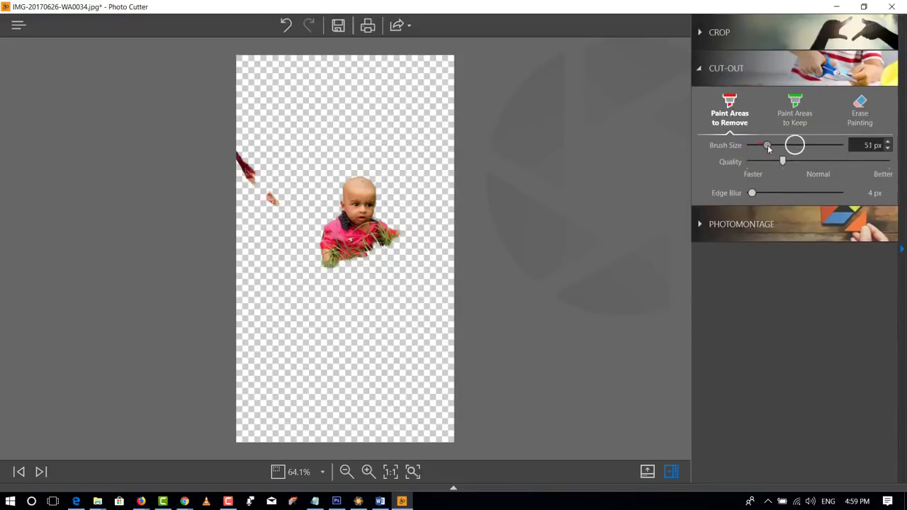
drag(768, 144, 764, 146)
click(777, 161)
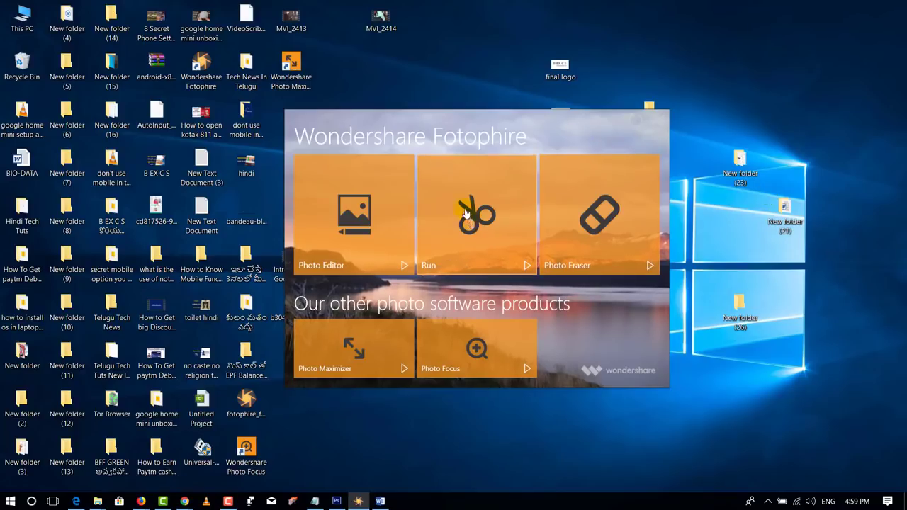
Switch to Photo Eraser from the Fotophire launcher and open its tutorial sample Photo_1.jpg
click(591, 211)
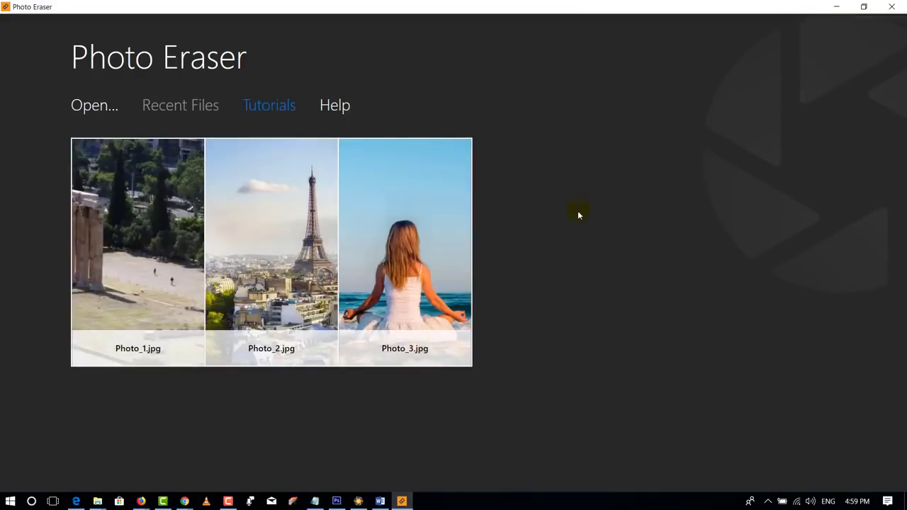
mouse_move(196, 355)
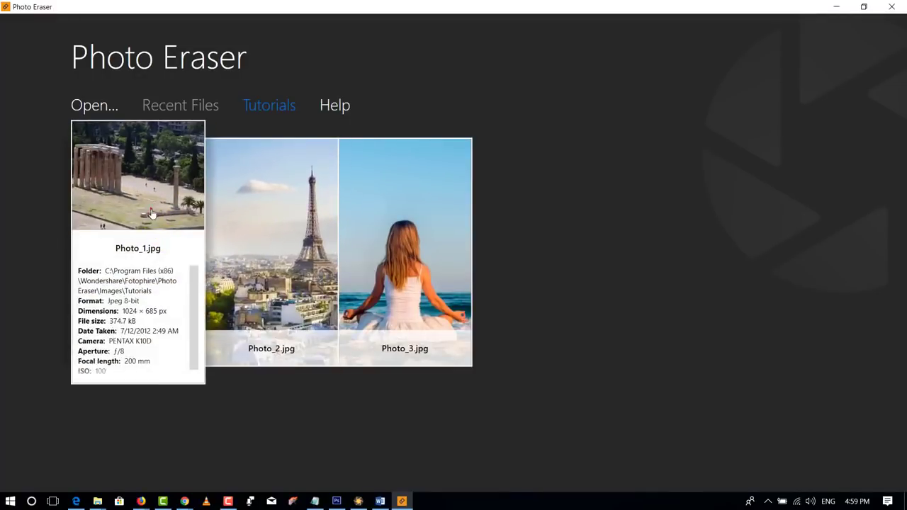
click(154, 212)
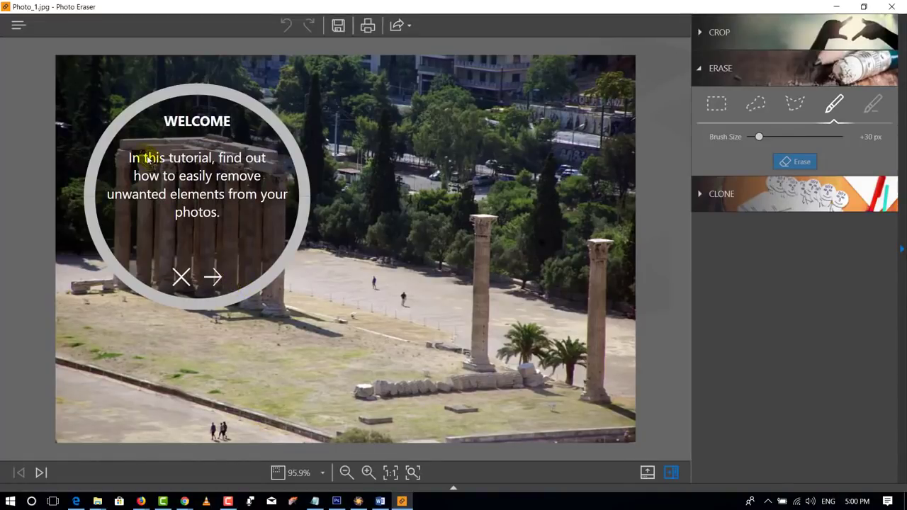
Go through all stages of the tutorial on removing unwanted elements and finish it
click(212, 279)
click(212, 279)
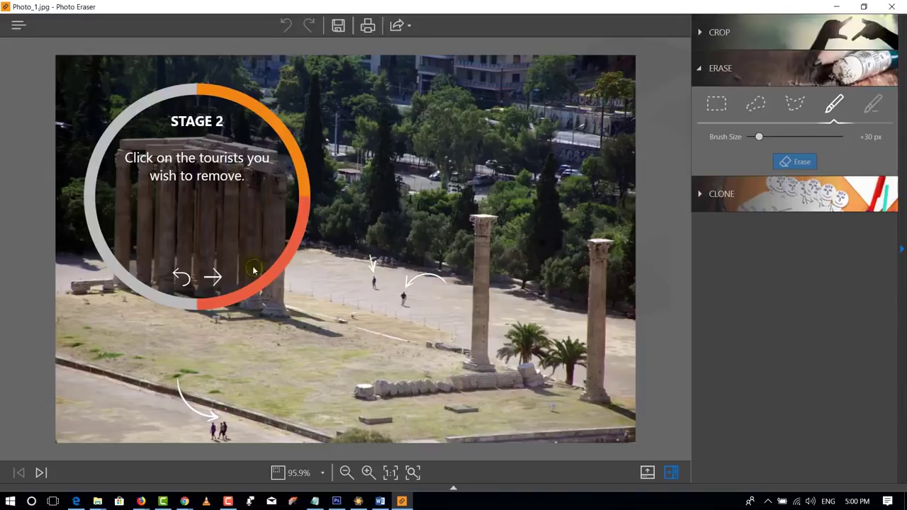
click(213, 277)
click(215, 279)
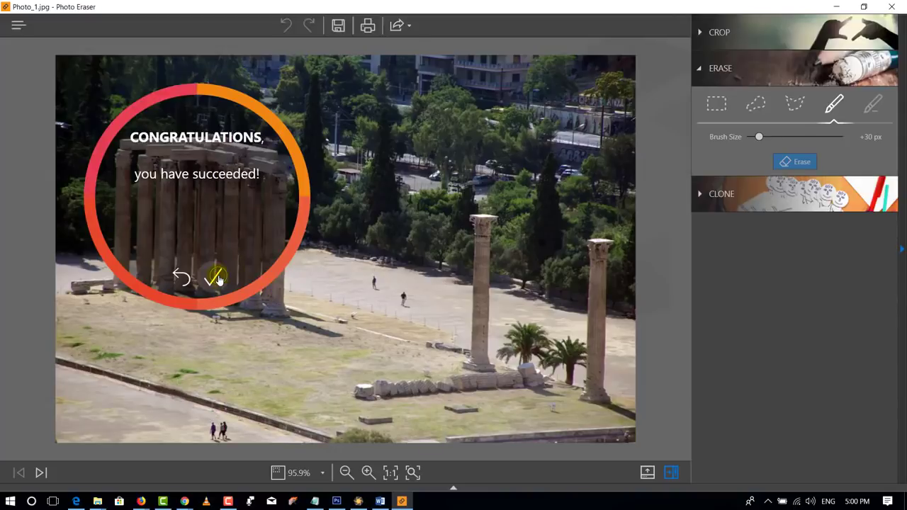
click(211, 277)
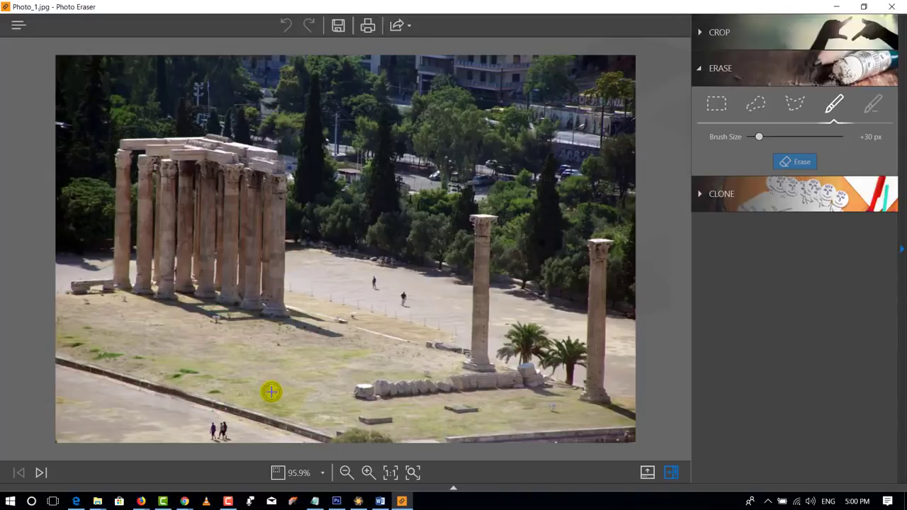
Mark and erase the four tourists around the ruins one spot at a time, using the 30 px brush
drag(375, 282, 373, 297)
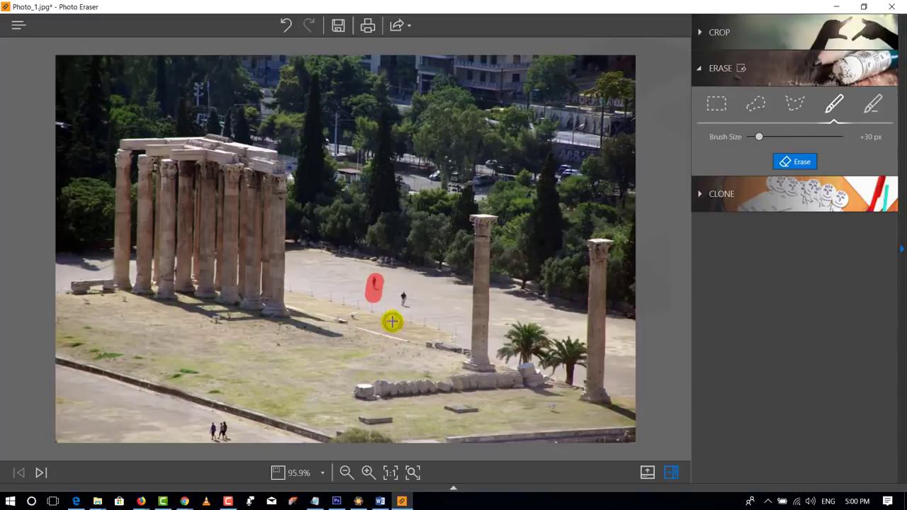
click(801, 162)
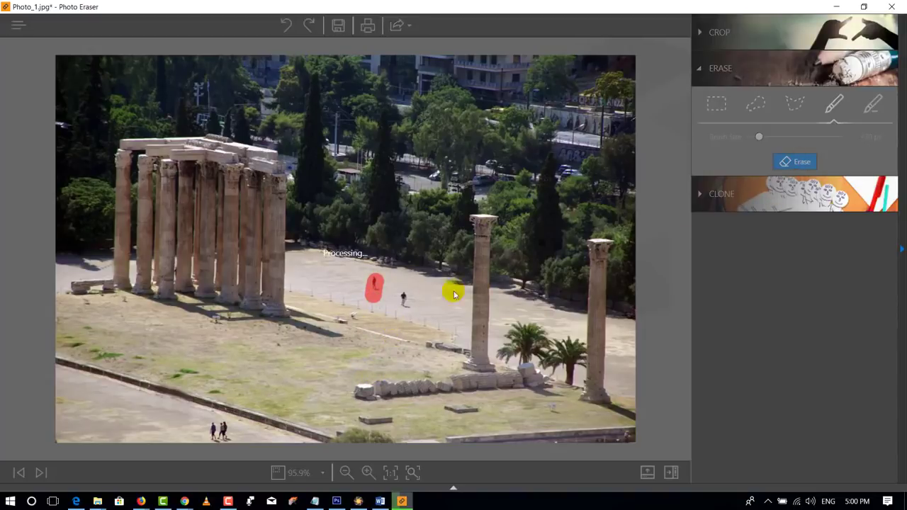
drag(403, 292, 404, 303)
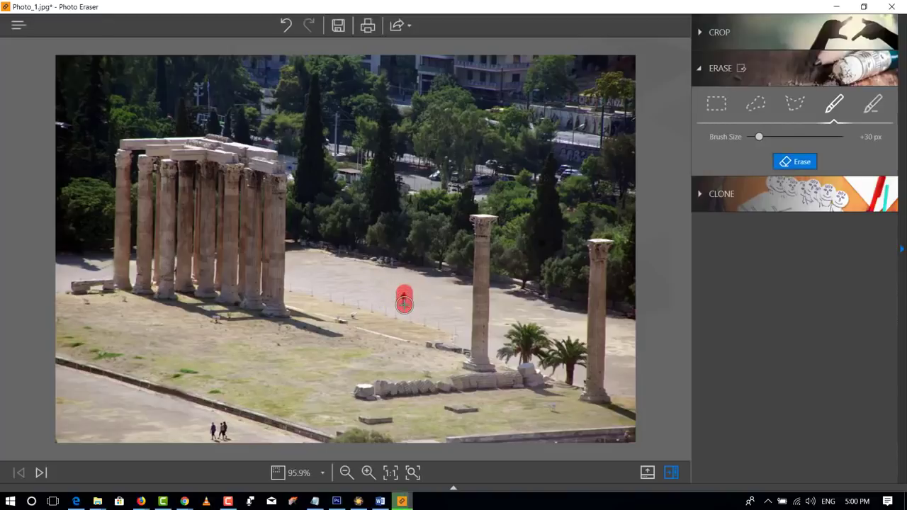
click(785, 162)
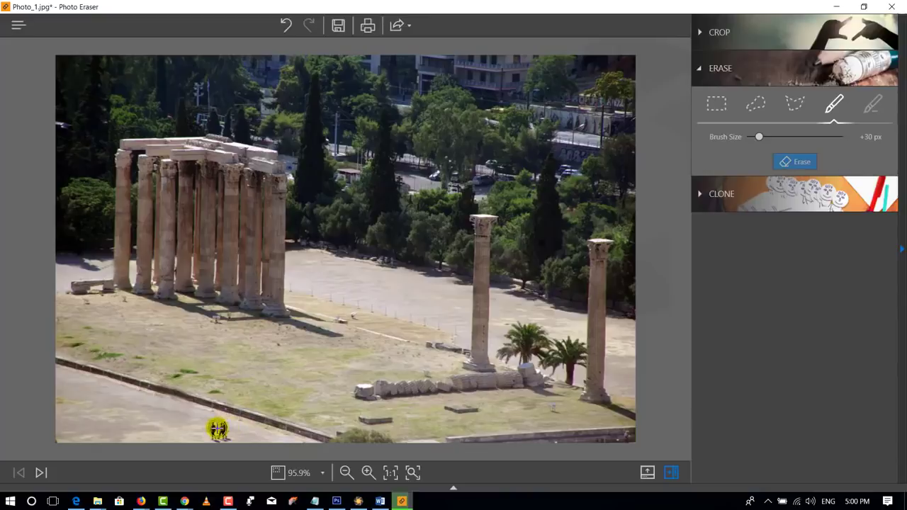
drag(218, 428, 220, 434)
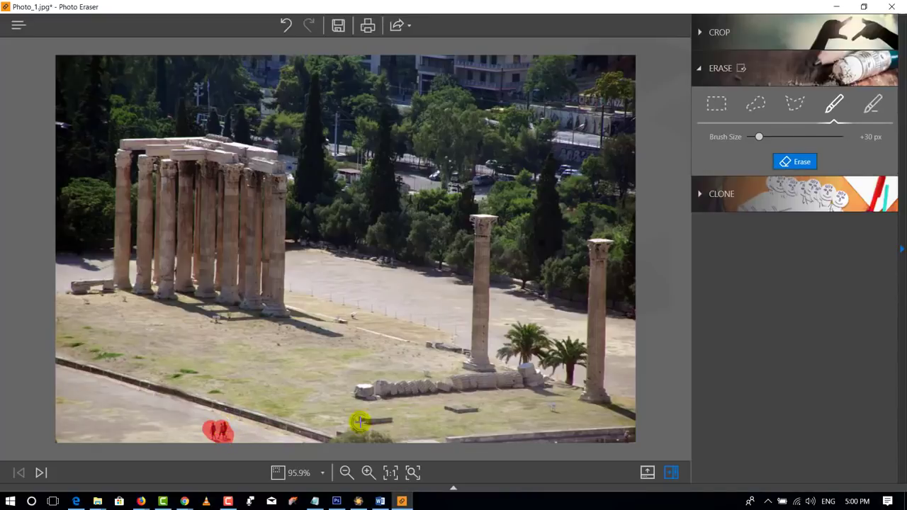
click(795, 162)
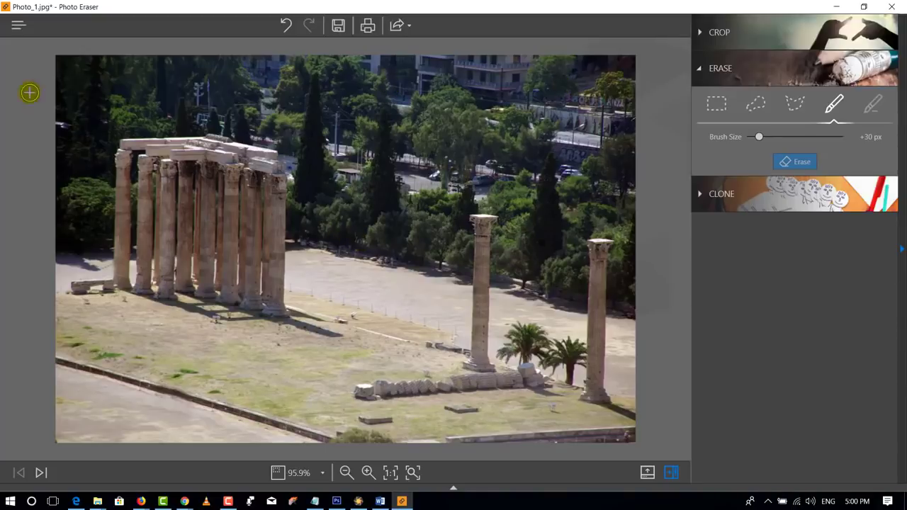
Open the picture of the phone beside the Instagram lettering in place of the ruins photo
click(17, 28)
click(34, 68)
click(483, 283)
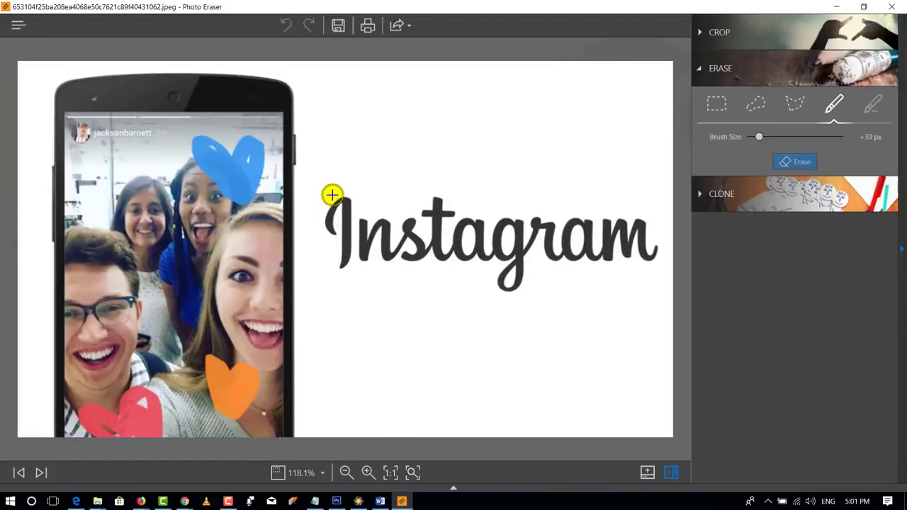
Brush over the Instagram lettering and erase it, including the leftover speck near the former letter t
mouse_move(334, 201)
mouse_down()
mouse_move(343, 265)
mouse_move(334, 201)
mouse_move(513, 212)
mouse_move(438, 206)
mouse_move(355, 251)
mouse_move(379, 232)
mouse_move(352, 224)
mouse_move(351, 250)
mouse_move(438, 248)
mouse_move(385, 228)
mouse_move(564, 235)
mouse_move(443, 236)
mouse_move(471, 230)
mouse_move(430, 222)
mouse_move(642, 226)
mouse_move(654, 241)
mouse_move(651, 254)
mouse_move(500, 270)
mouse_move(579, 243)
mouse_move(644, 238)
mouse_move(513, 285)
mouse_move(498, 240)
mouse_move(517, 250)
mouse_move(426, 254)
mouse_up()
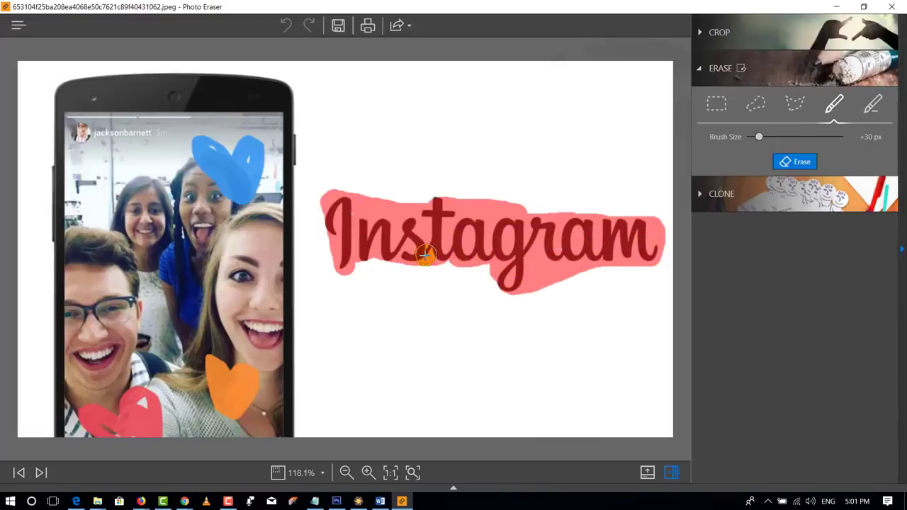
drag(350, 211, 349, 213)
click(796, 162)
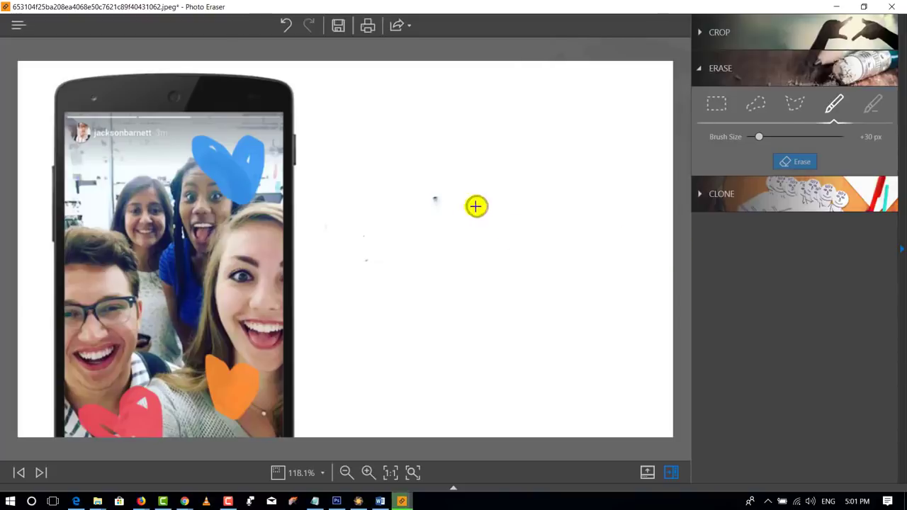
drag(438, 201, 427, 184)
click(800, 163)
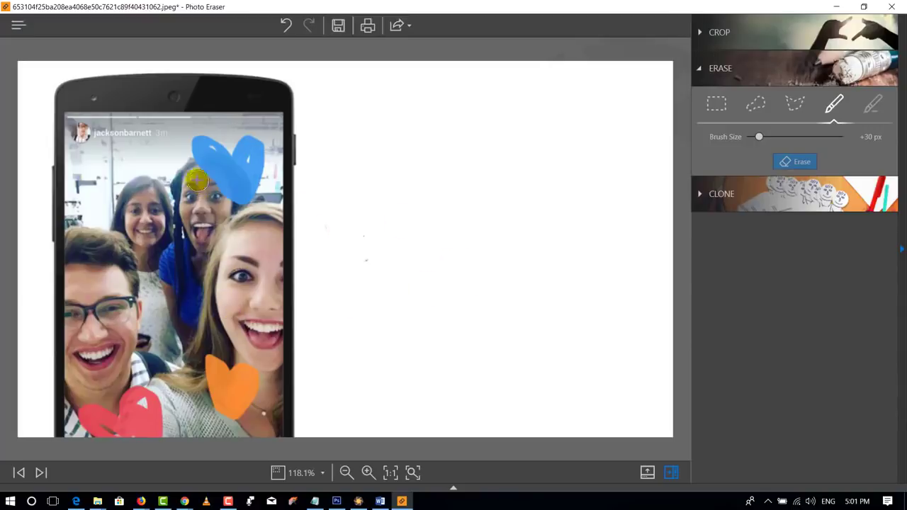
Erase the profile picture and username from the phone screen, plus a small polygonal patch of background above the group
drag(78, 133, 128, 138)
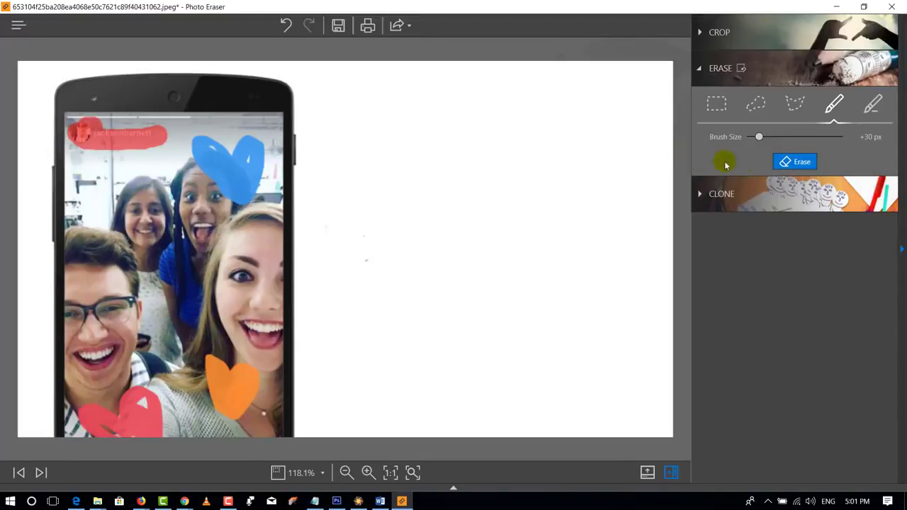
click(795, 162)
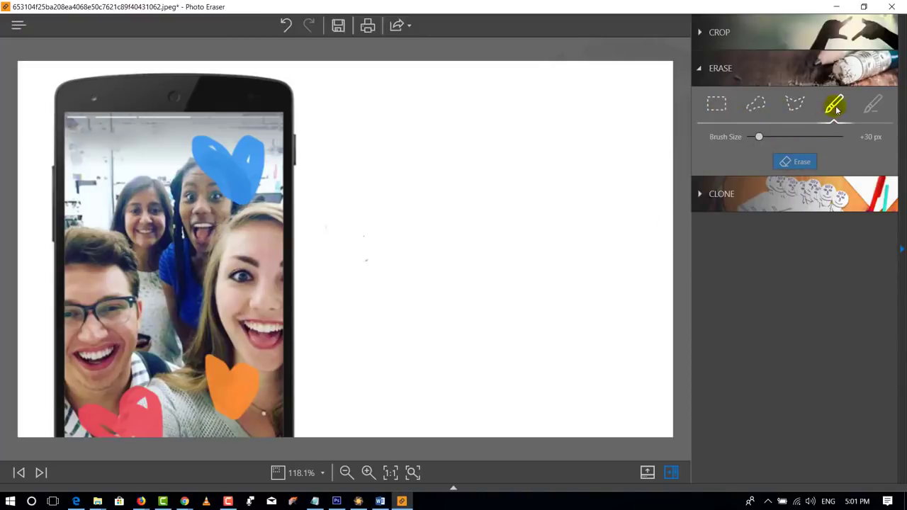
click(795, 104)
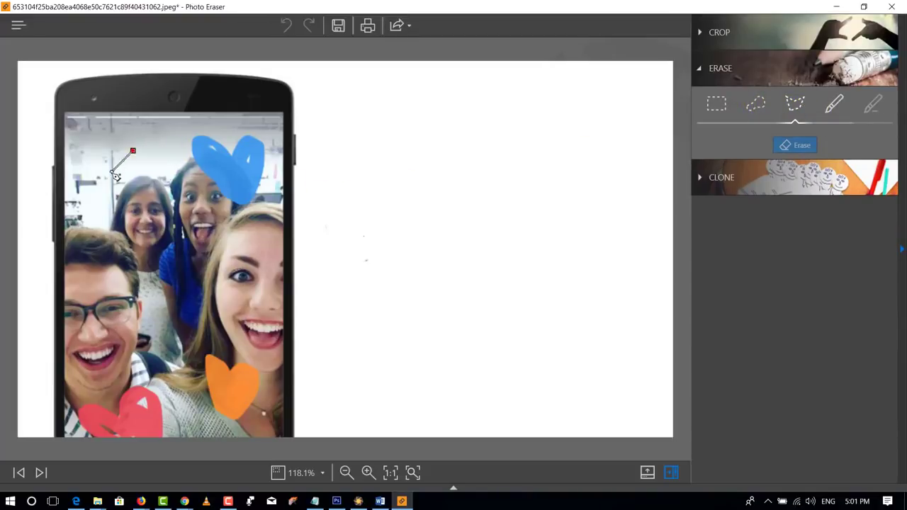
click(155, 162)
click(783, 146)
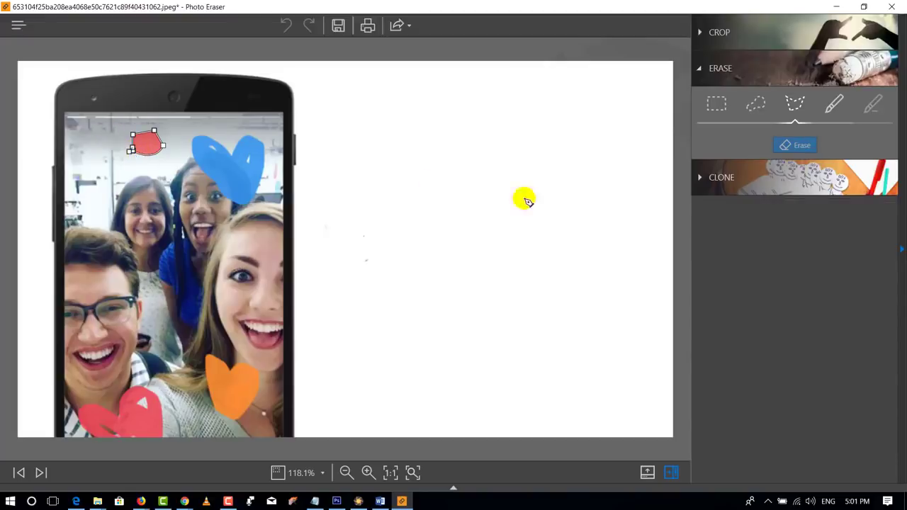
With the Clone tool, sample the face of the dark-haired woman at the back and paint a copy above the man with glasses
click(723, 180)
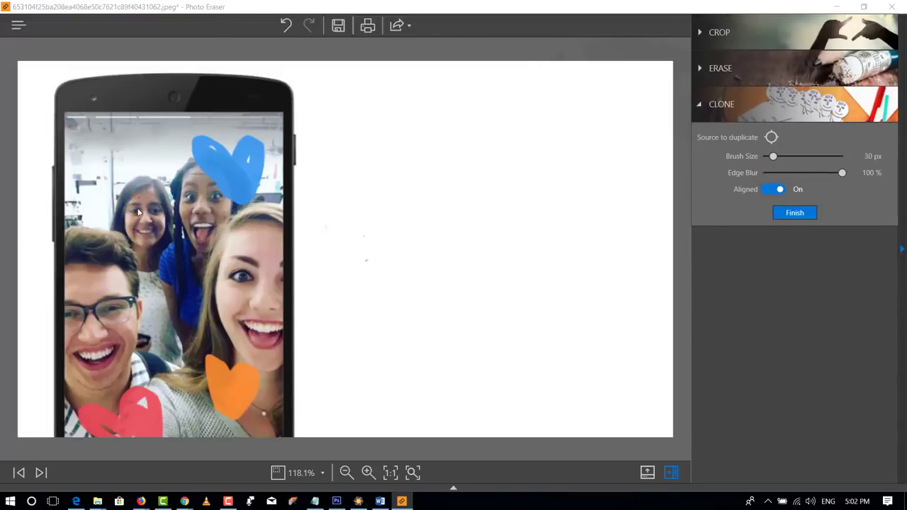
click(150, 227)
click(591, 281)
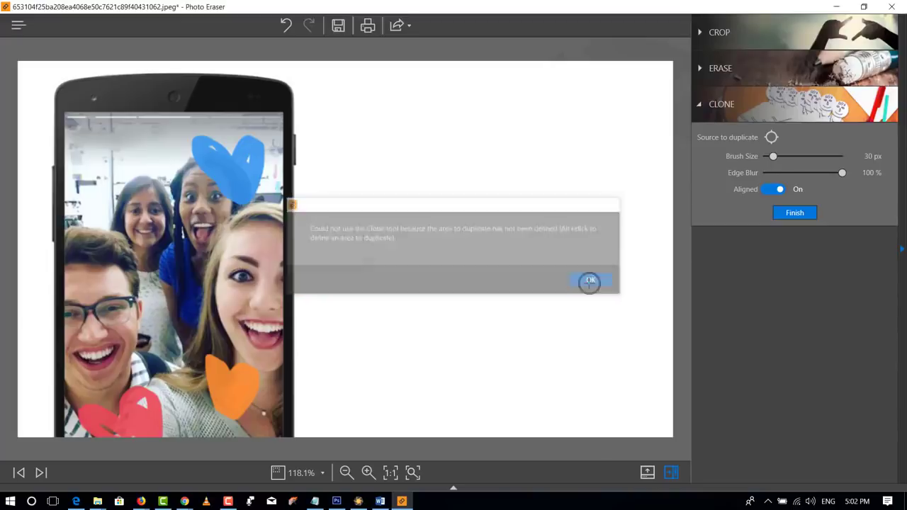
click(774, 216)
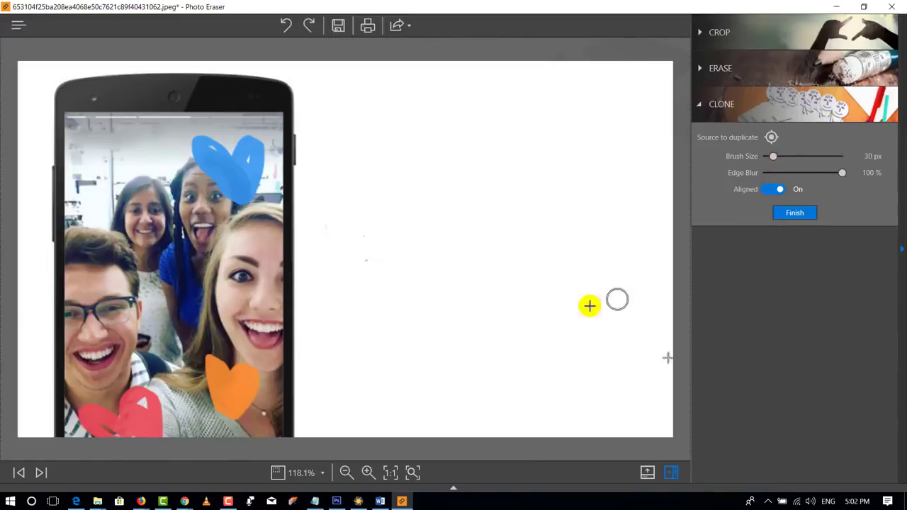
key(alt)
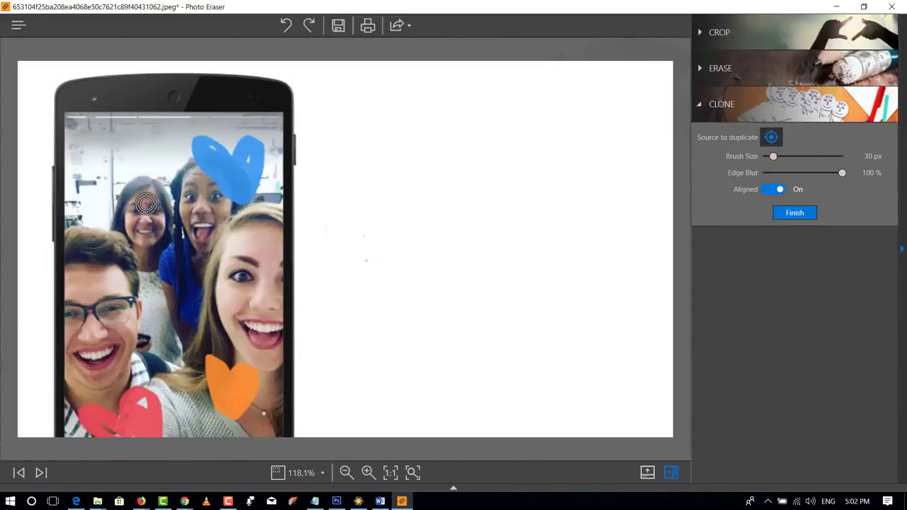
click(146, 204)
mouse_move(92, 147)
mouse_down()
mouse_move(87, 185)
mouse_move(92, 139)
mouse_move(77, 174)
mouse_move(81, 140)
mouse_move(97, 141)
mouse_move(104, 178)
mouse_move(84, 213)
mouse_move(105, 196)
mouse_move(77, 199)
mouse_move(100, 133)
mouse_move(115, 173)
mouse_move(136, 166)
mouse_up()
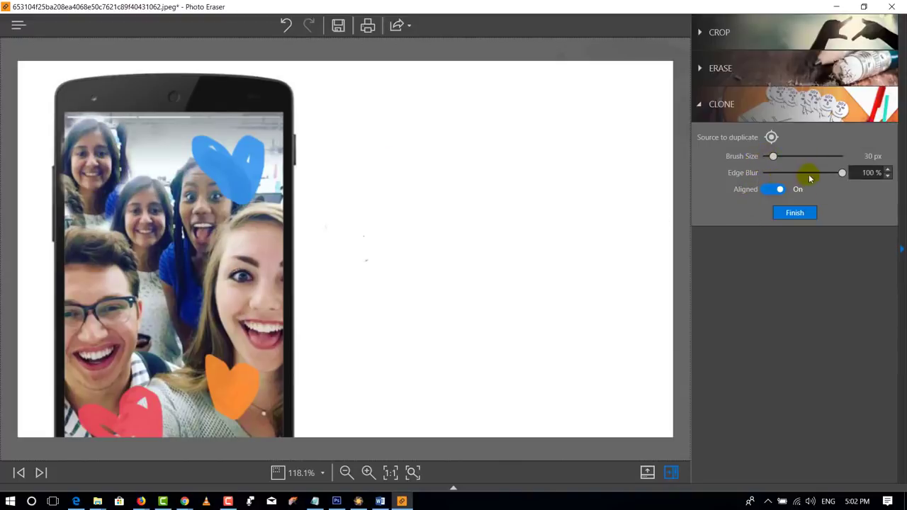
Toggle the Aligned option, paint a second copy of the same woman beside the blue heart, and finish cloning
click(772, 190)
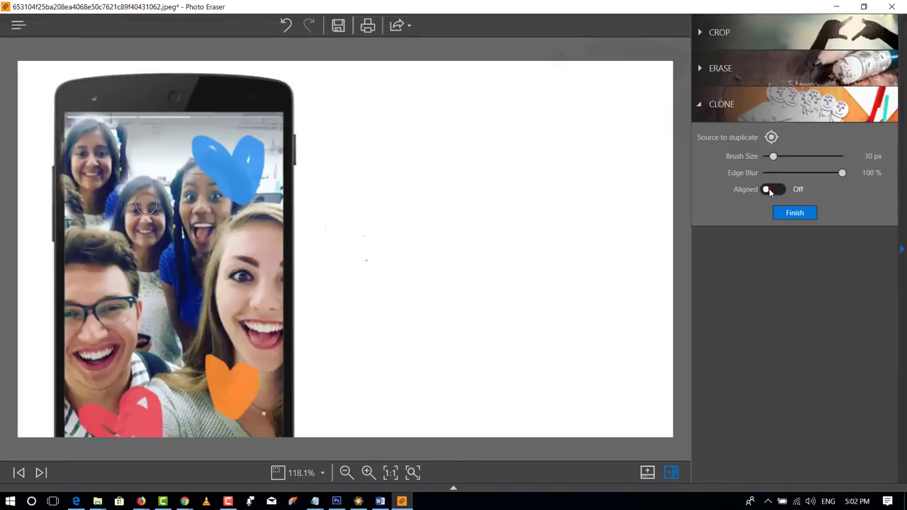
mouse_move(174, 132)
mouse_down()
mouse_move(153, 148)
mouse_move(142, 140)
mouse_move(170, 151)
mouse_up()
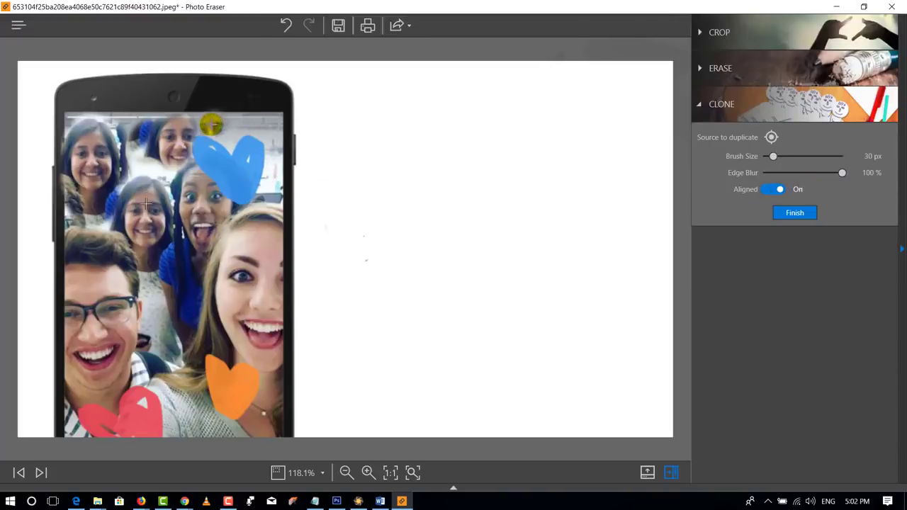
click(795, 215)
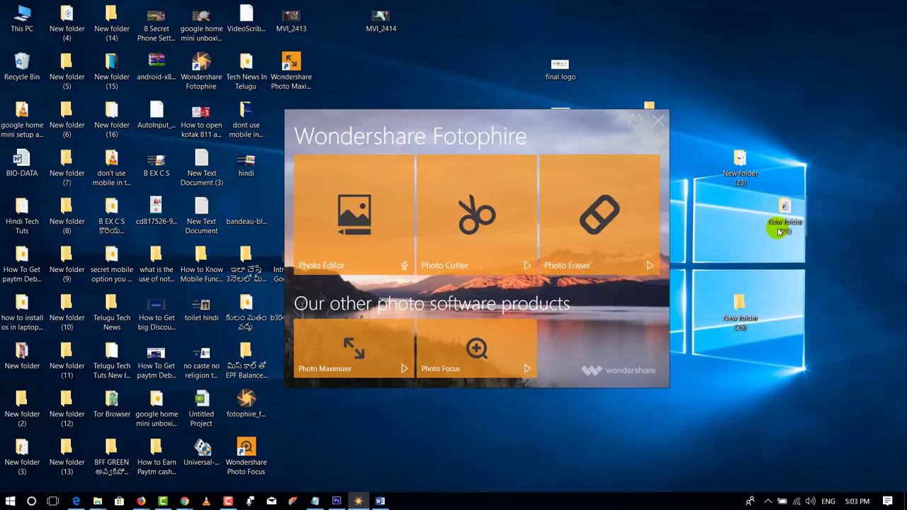
Switch to Photo Editor from the Fotophire launcher and open the sample Photo 1.jpg
click(372, 237)
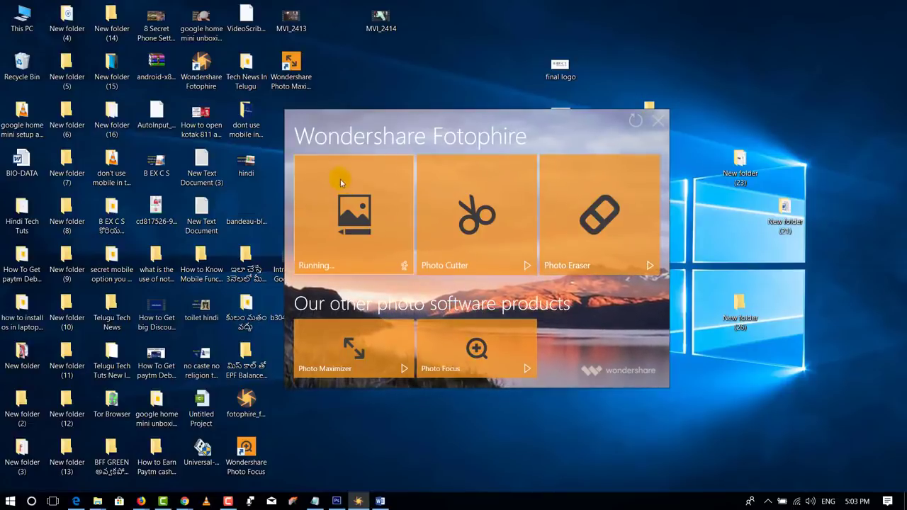
click(364, 243)
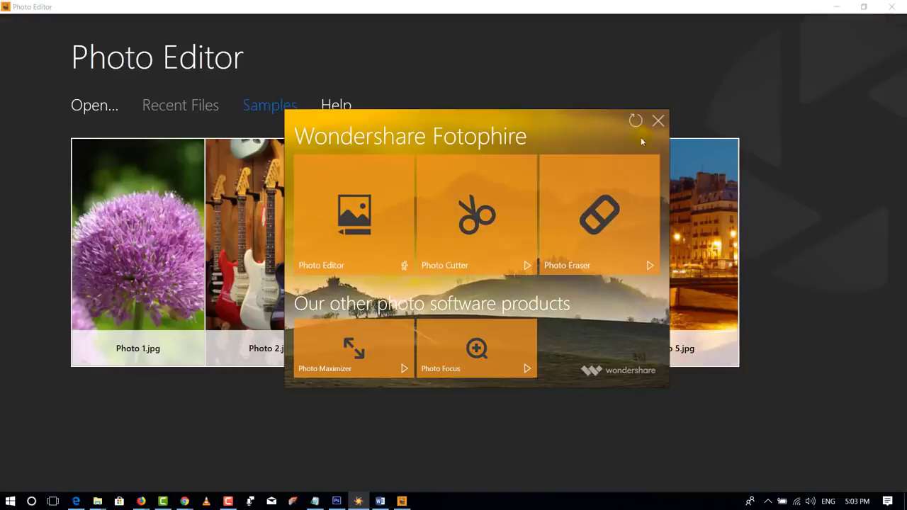
click(659, 121)
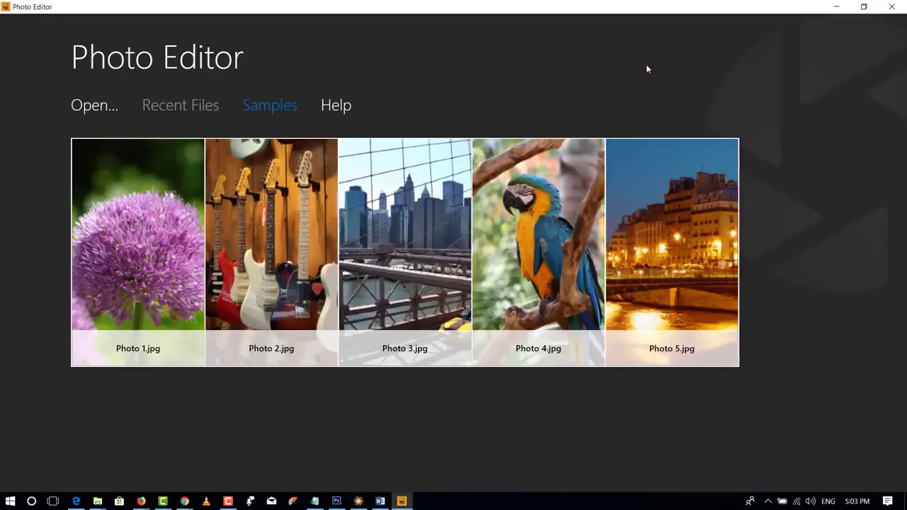
mouse_move(114, 275)
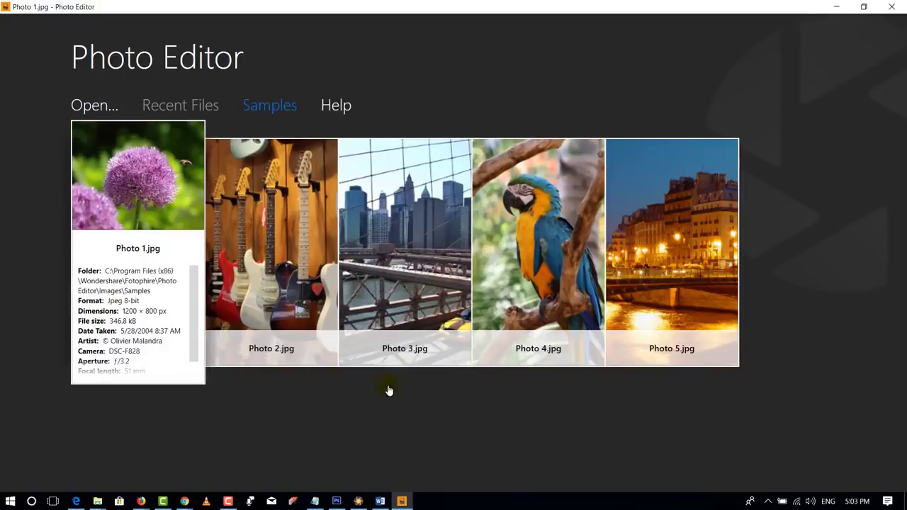
click(679, 165)
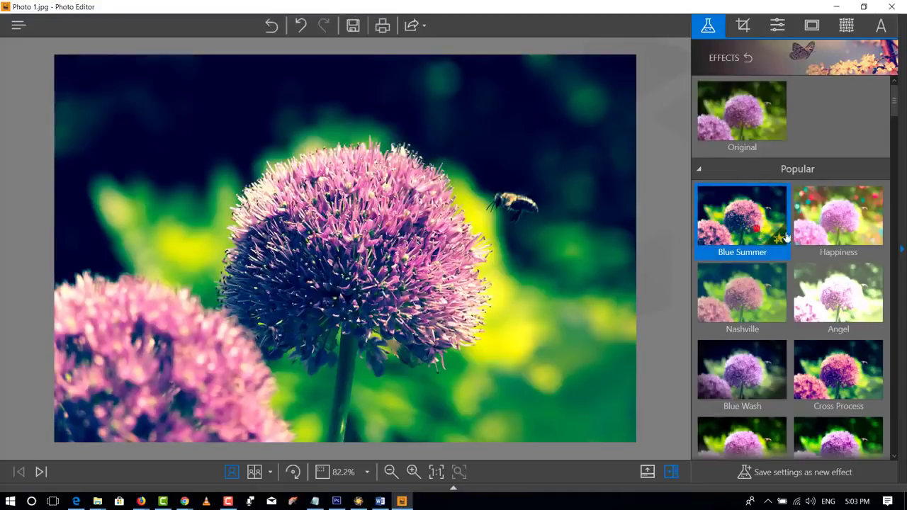
Try the Happiness, Nashville, Angel, Blue Wash, Cross Process and Flavour effects on the flower photo and settle on Holiday
click(833, 226)
click(742, 330)
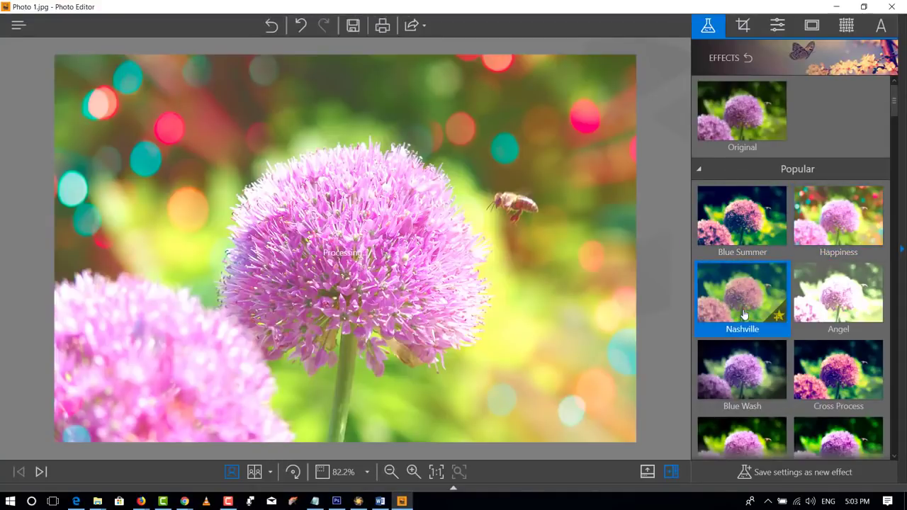
click(829, 310)
scroll(815, 297, down, 2)
click(755, 255)
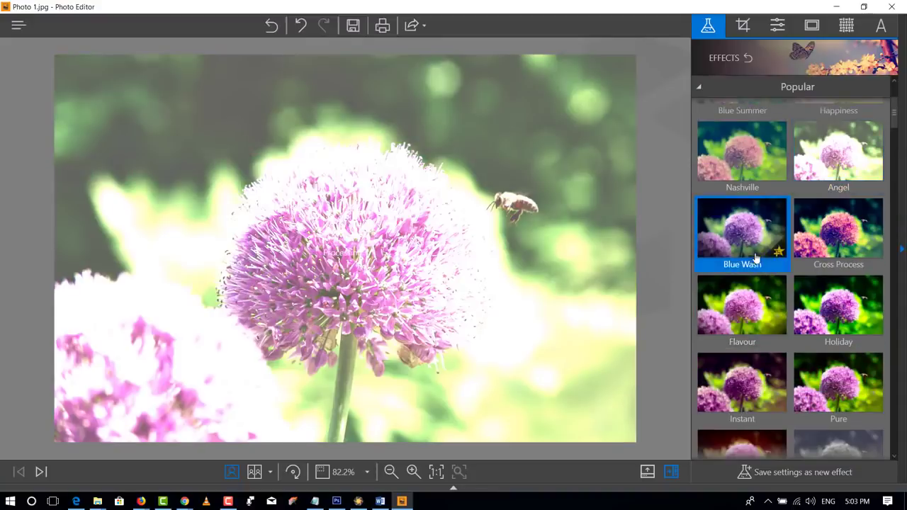
click(805, 251)
click(769, 319)
click(842, 331)
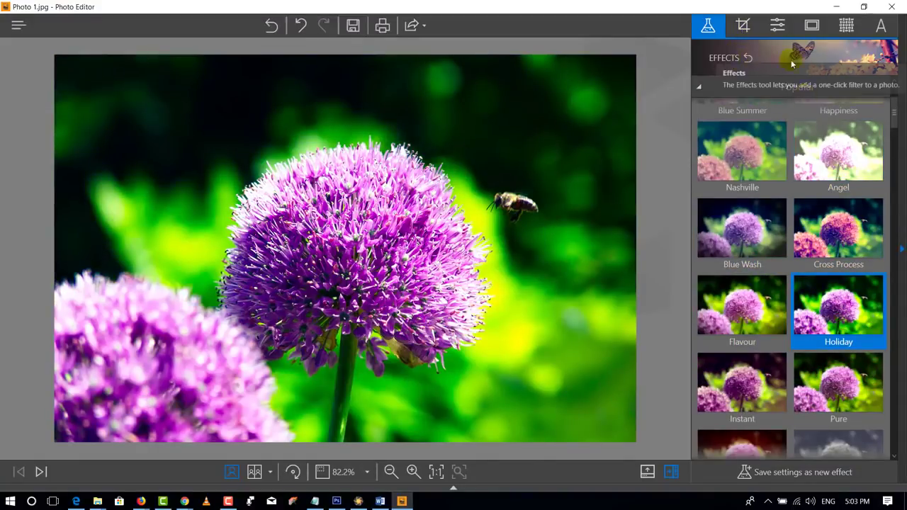
scroll(815, 255, down, 1)
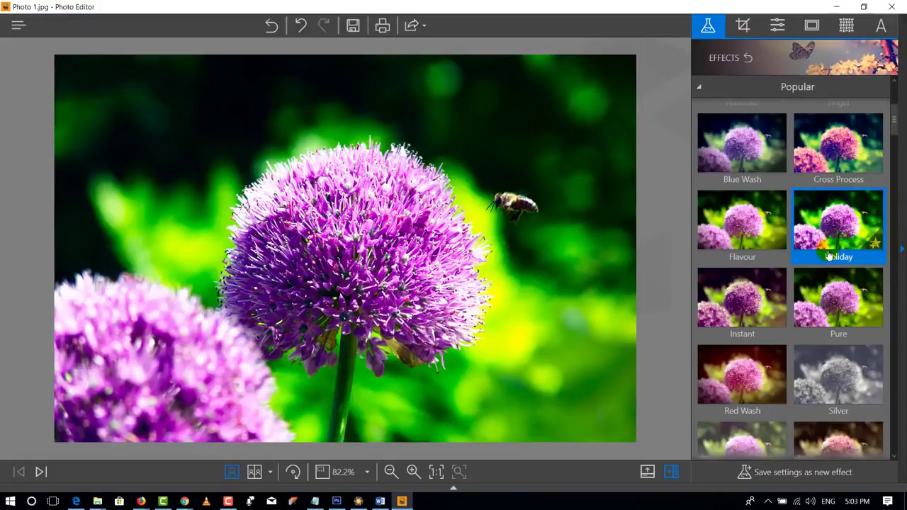
Crop the flower photo to the 4/3 ratio and open the adjustment settings
click(744, 25)
click(795, 150)
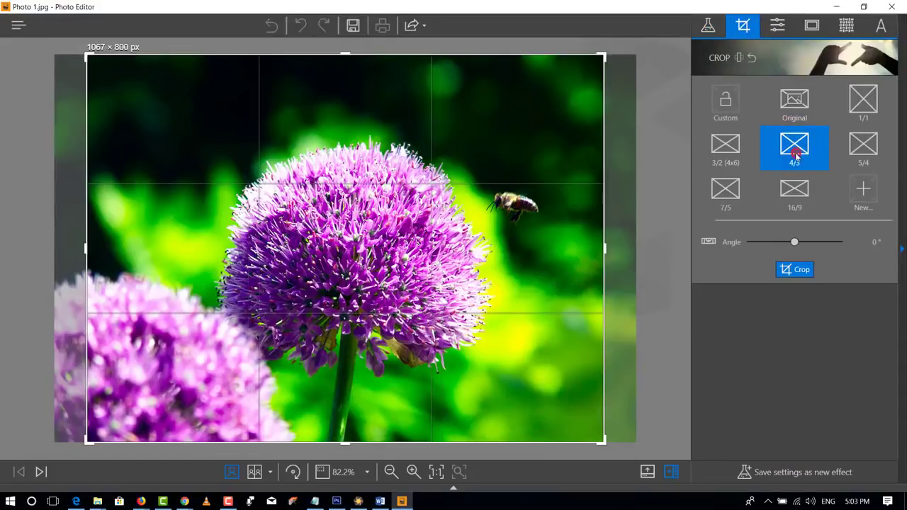
click(778, 26)
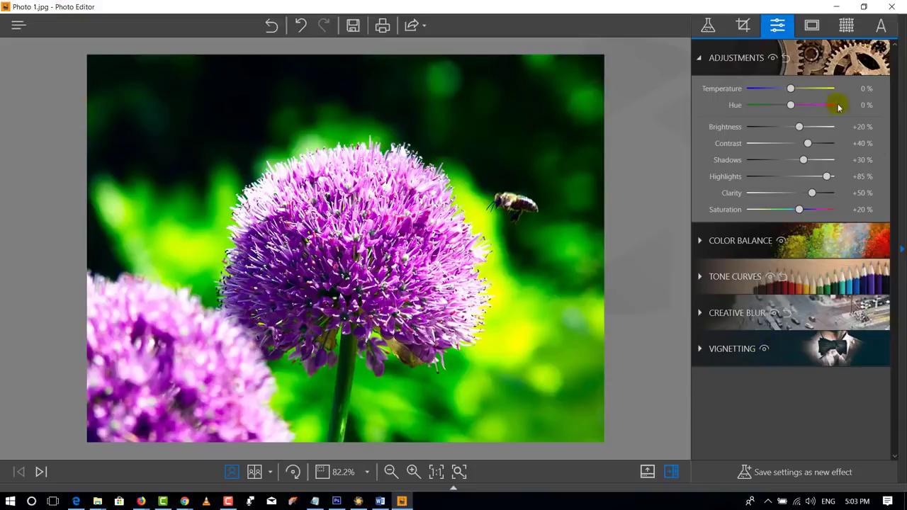
Add the dark classic frame around the flower photo
double_click(801, 9)
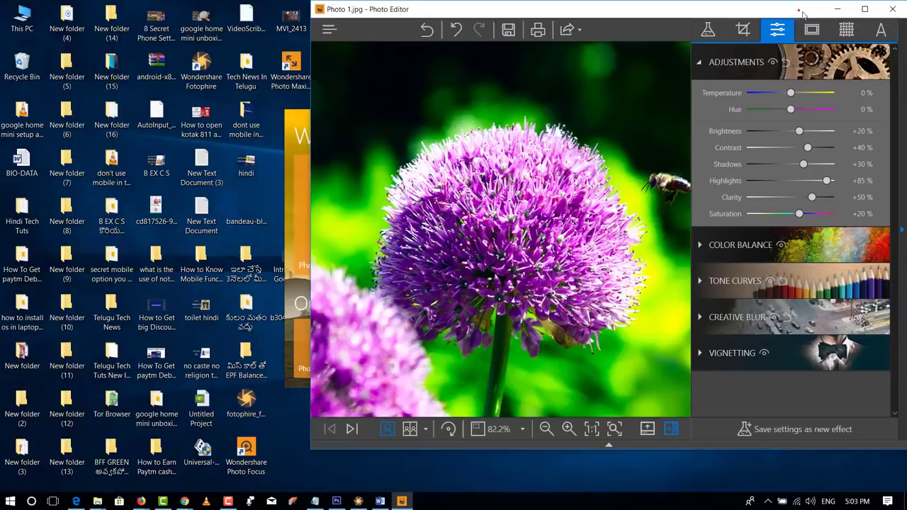
click(873, 5)
click(811, 28)
click(809, 232)
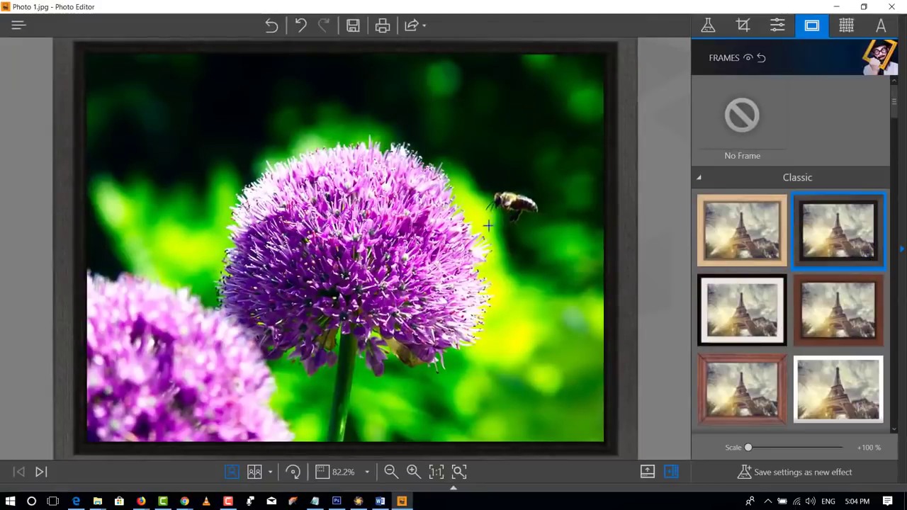
Try the light wood and reddish wood classic frames on the flower photo and settle on the plain brown one
click(771, 238)
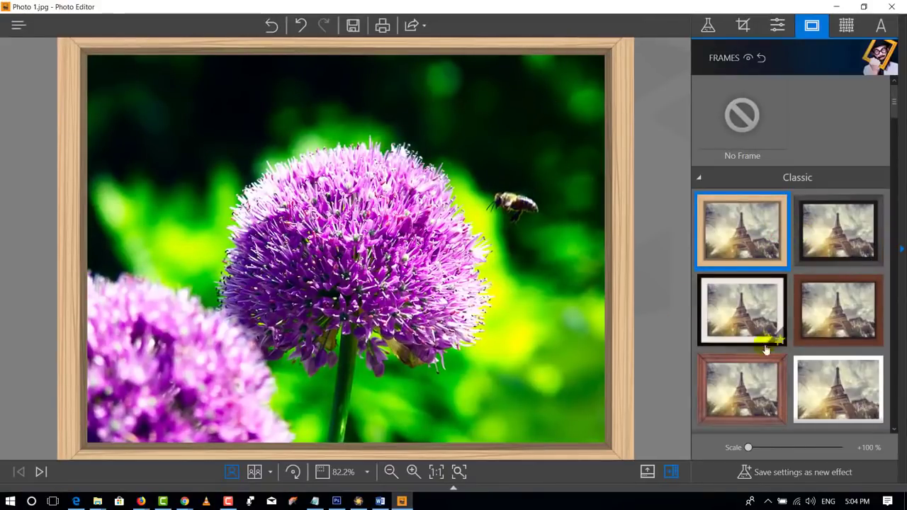
click(754, 375)
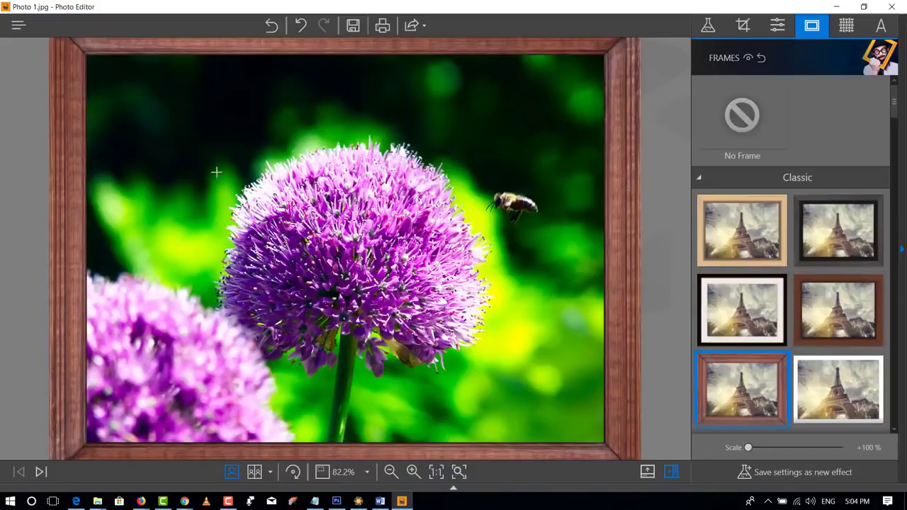
click(837, 320)
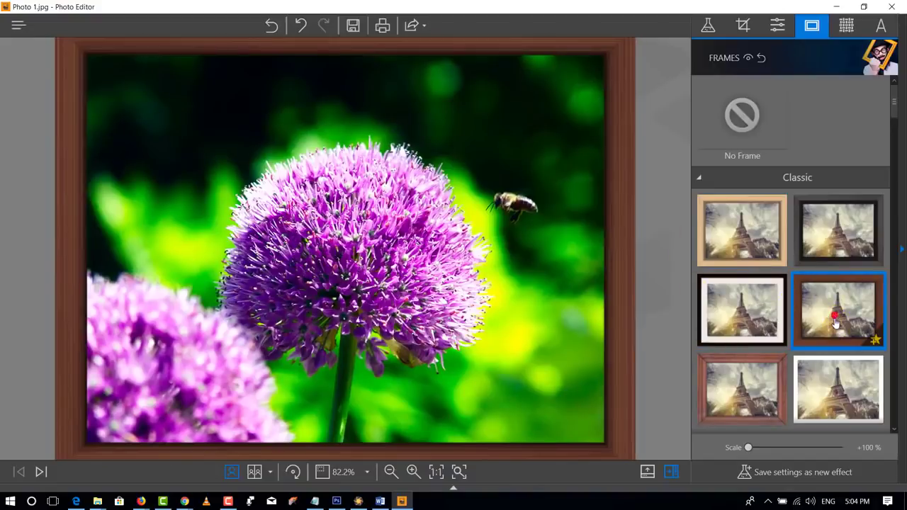
Try several Light Leak textures, including the rainbow one, on the flower photo and settle on the red leak across the upper background
click(854, 26)
click(842, 208)
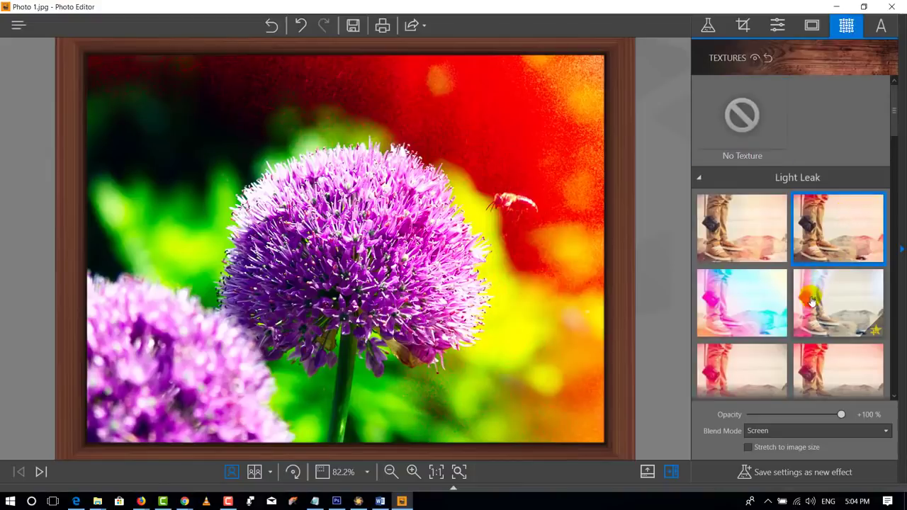
click(745, 300)
scroll(764, 260, down, 1)
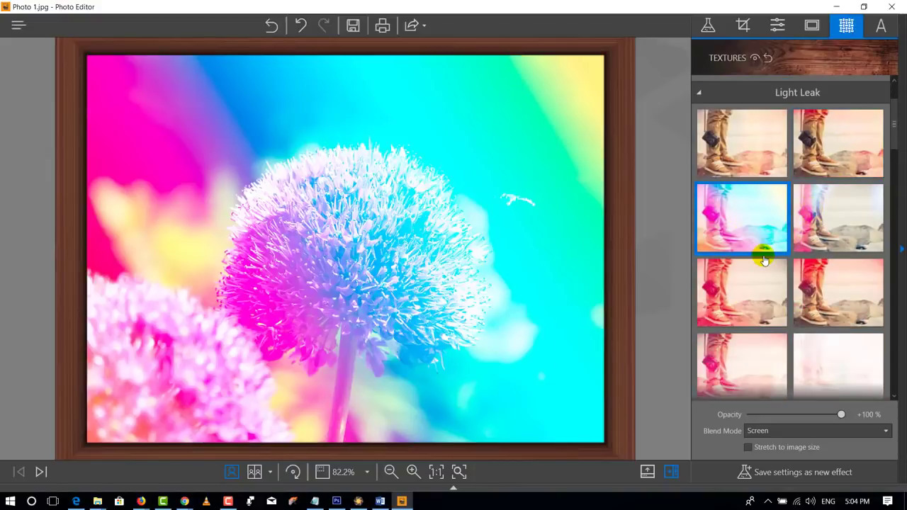
click(765, 264)
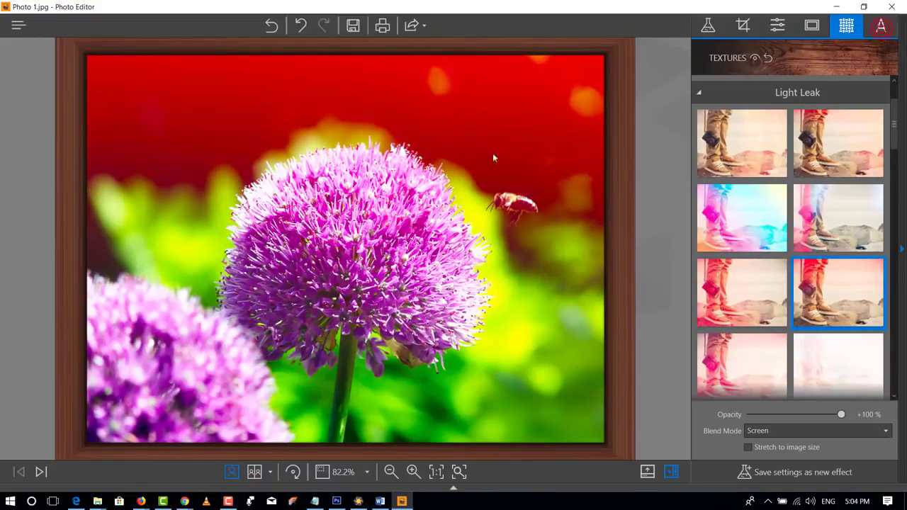
Add the text "Time computers" in the red area above the flower and shrink its text box to fit the words
click(881, 25)
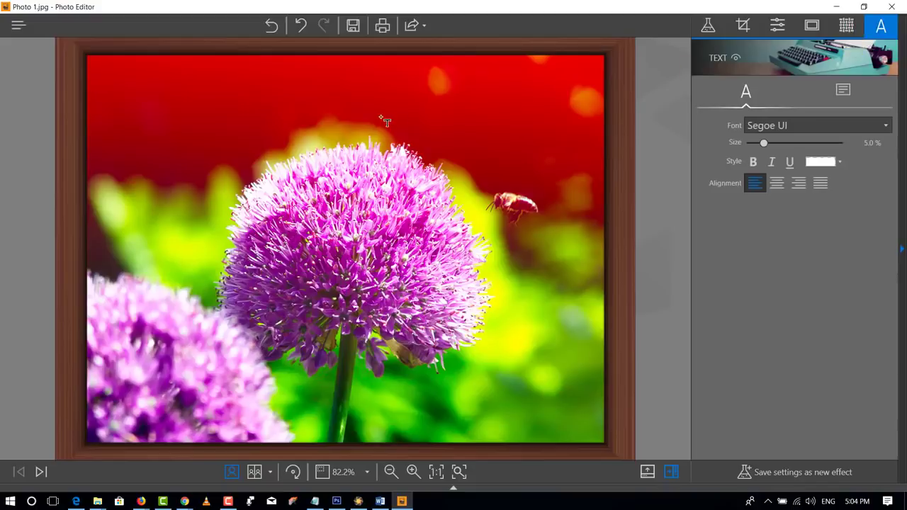
drag(407, 90, 524, 134)
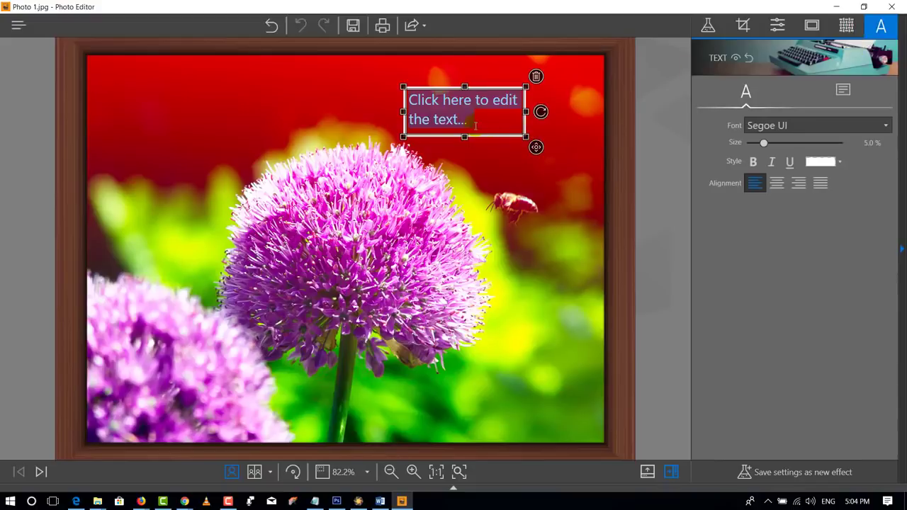
text(Time computers)
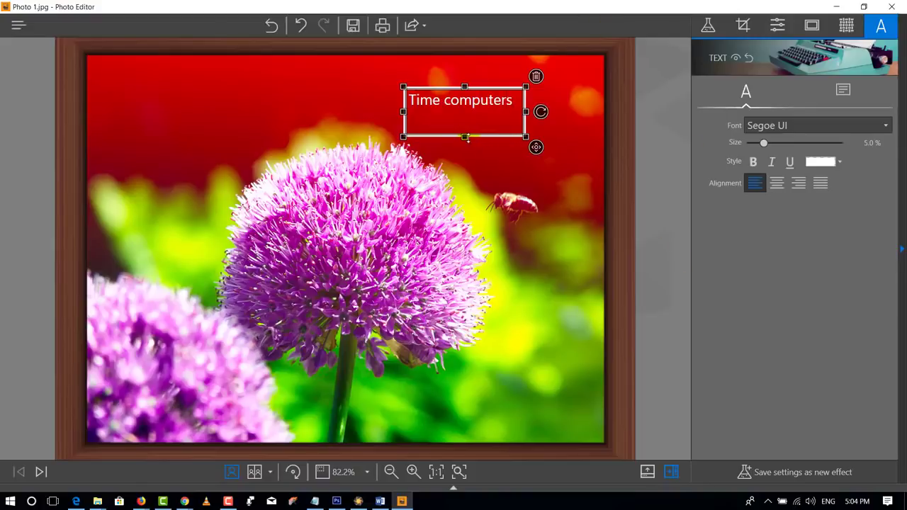
drag(465, 137, 466, 117)
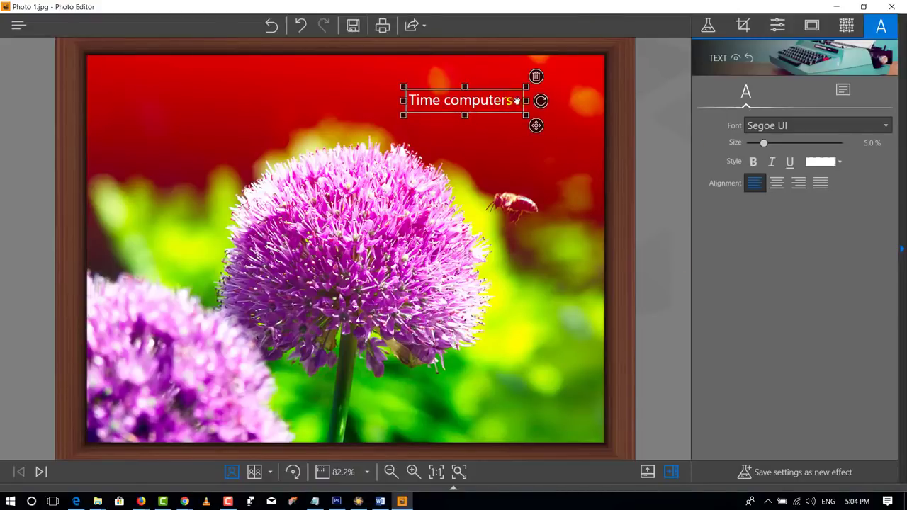
drag(525, 100, 519, 100)
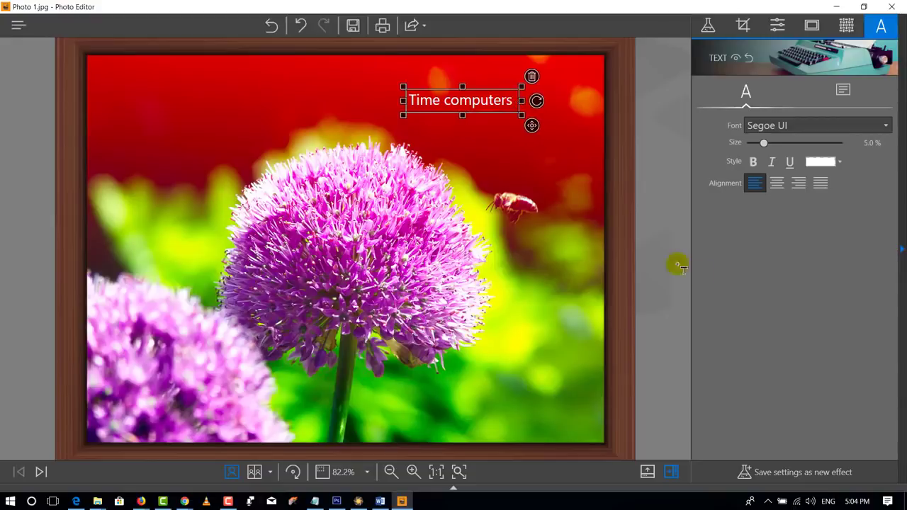